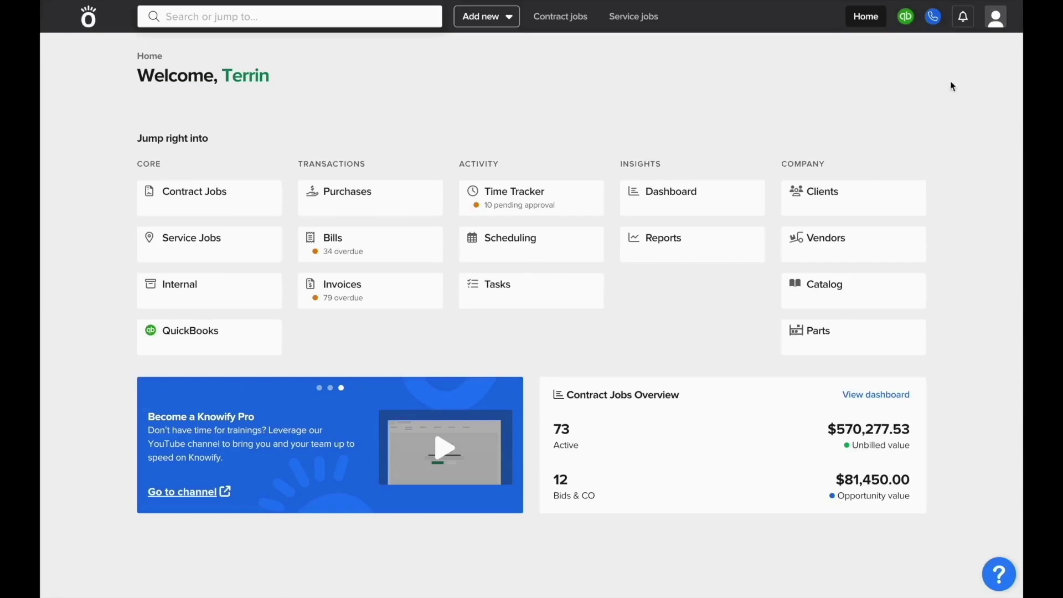
Check the Parts Inventory tracking setting in admin customization, then open the Warehouse parts inventory
click(995, 18)
click(954, 145)
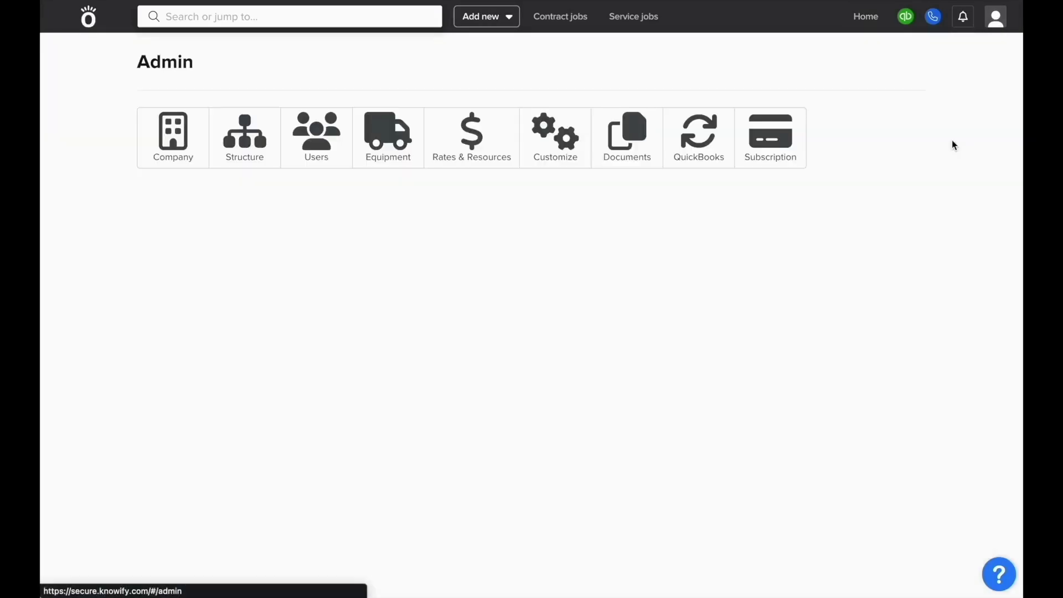
click(547, 162)
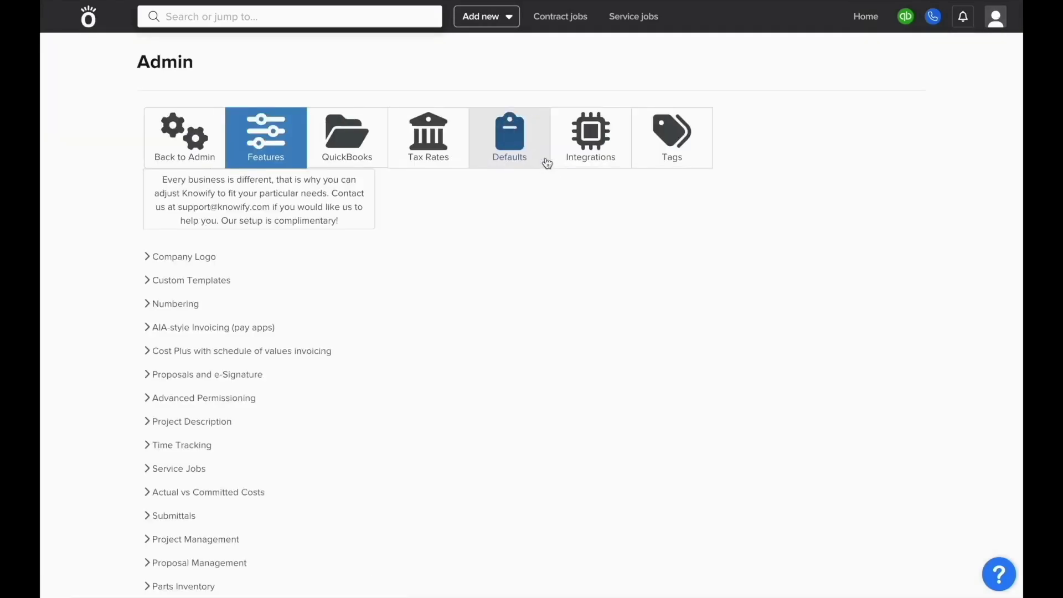
scroll(264, 447, down, 2)
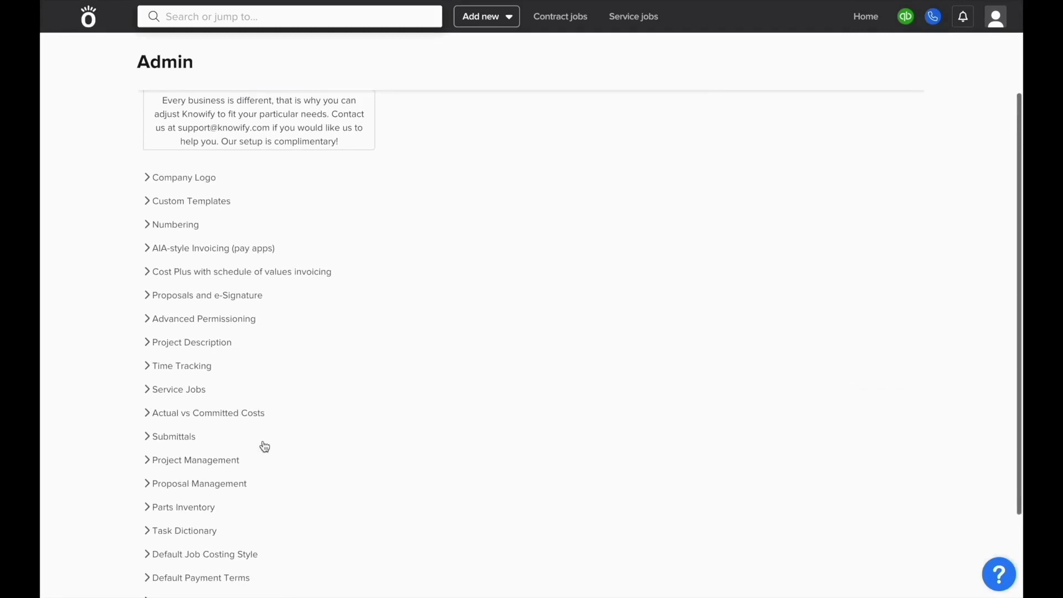
click(180, 510)
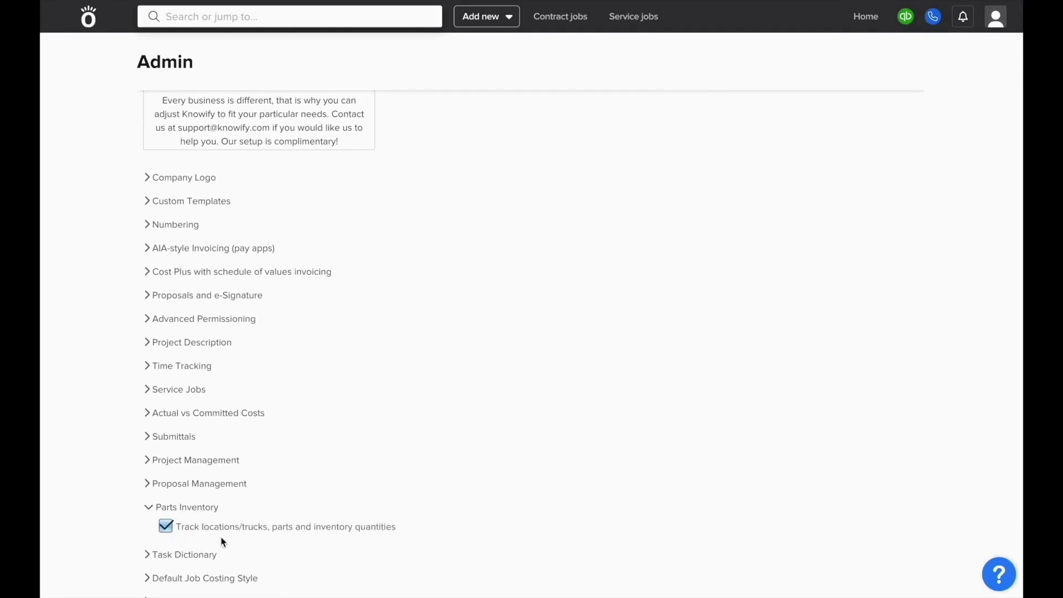
click(95, 29)
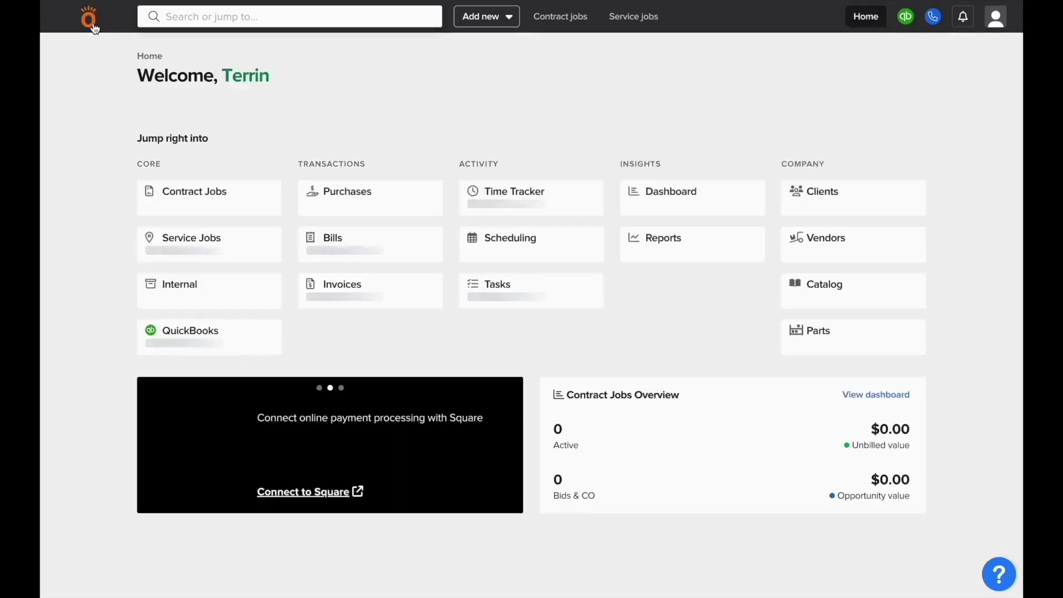
click(824, 340)
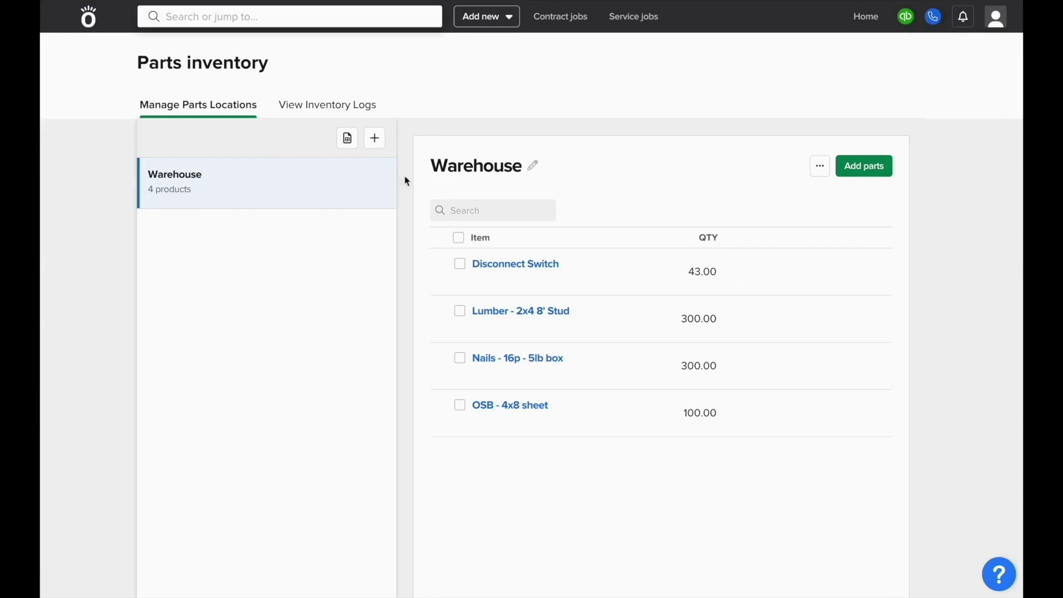
Add a location named 'Truck 1' with 2AWG Wire, Disconnect Switch, Drywall and Nails
click(375, 140)
click(410, 279)
text(Truck 1)
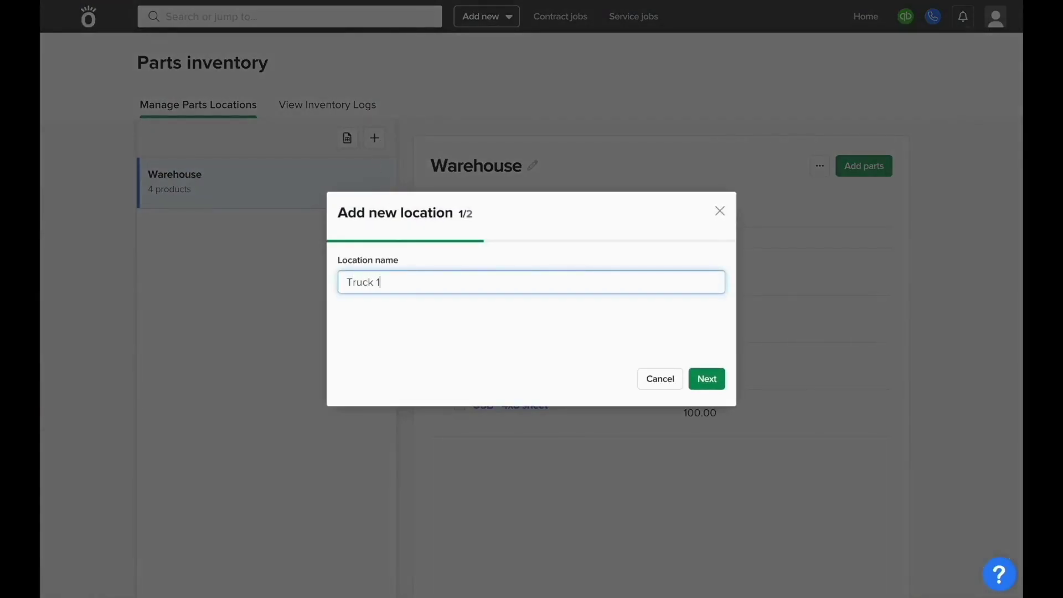
click(713, 387)
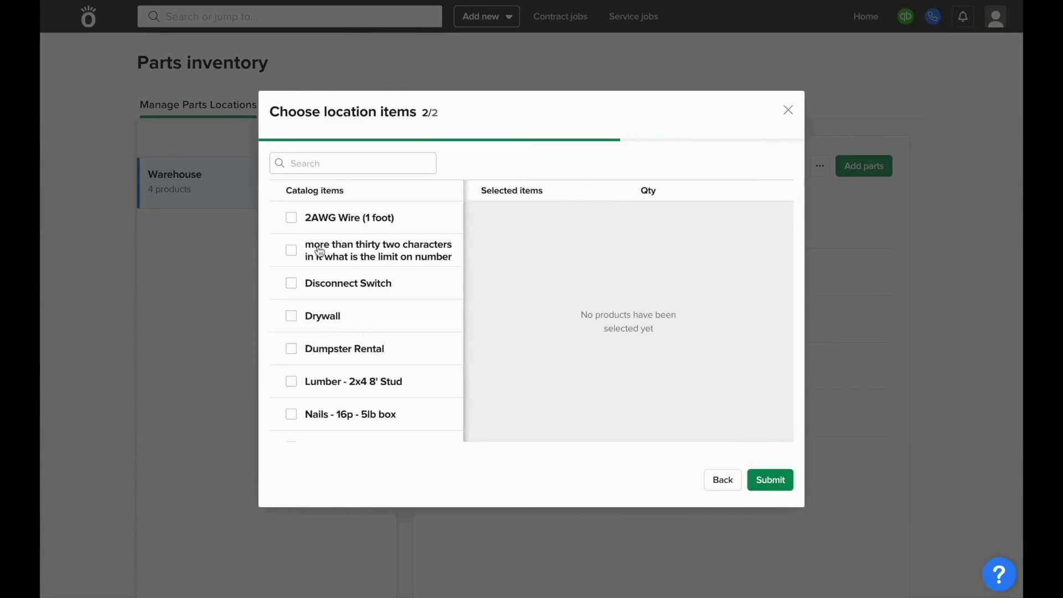
click(316, 225)
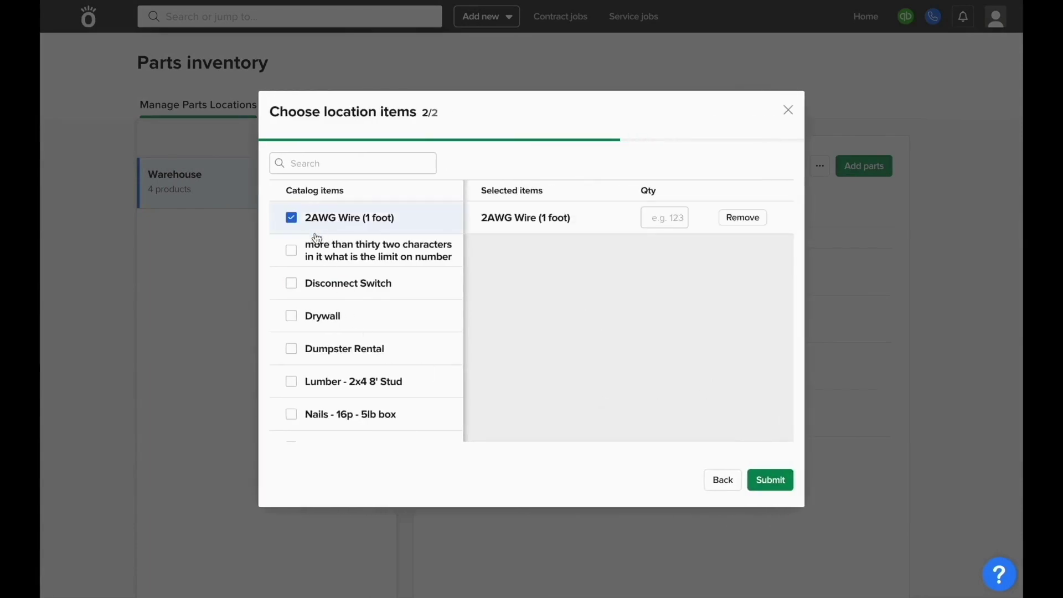
click(323, 285)
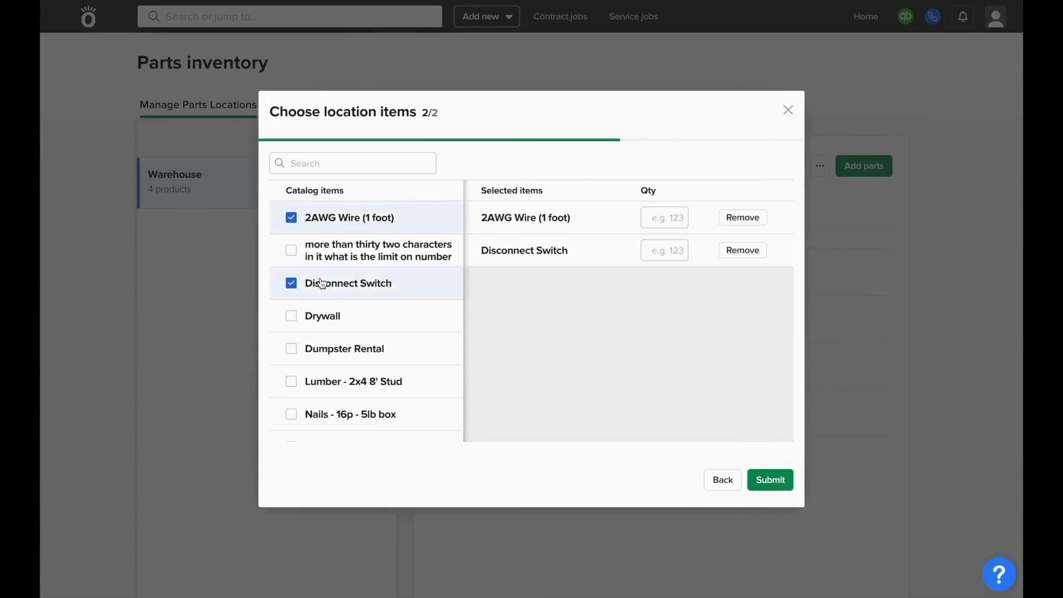
click(324, 320)
click(330, 422)
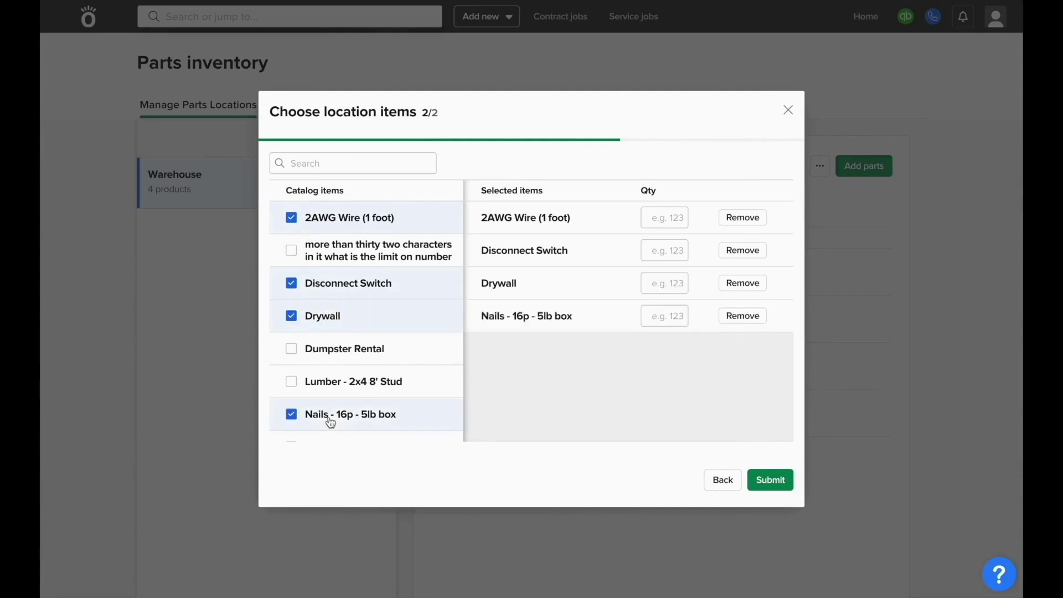
Set quantities 2000 wire, 15 switches, 8 drywall, 5 nail boxes and submit the location
click(679, 221)
text(2000)
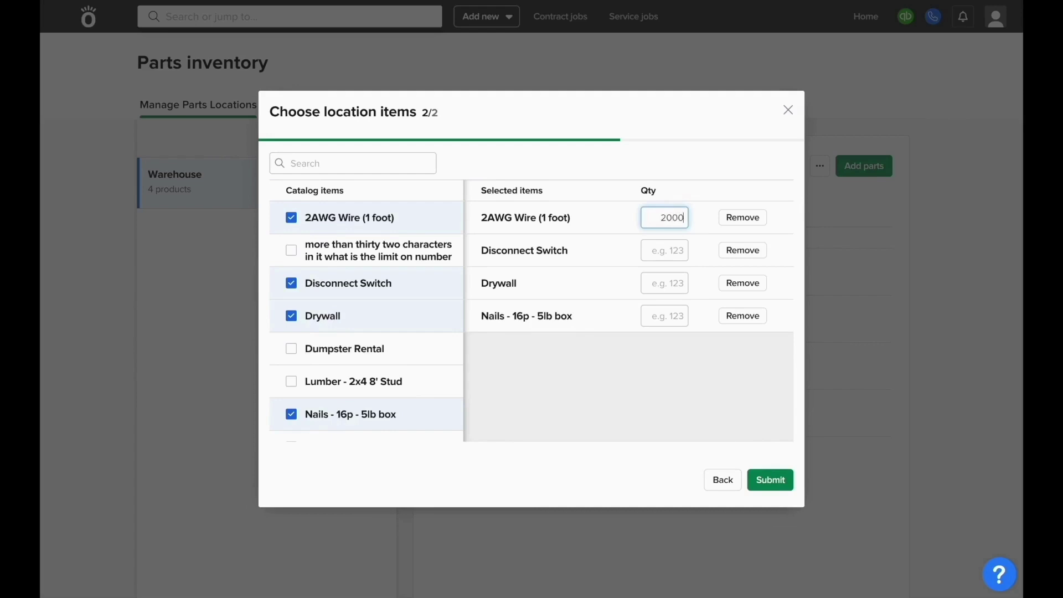
click(678, 243)
text(15)
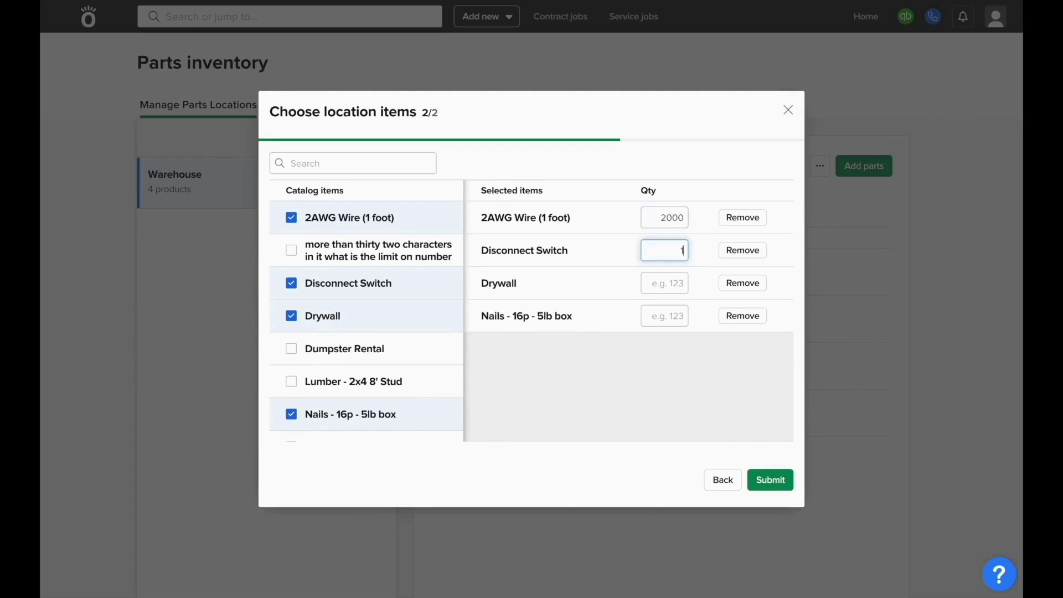
click(679, 275)
text(8)
click(678, 310)
text(5)
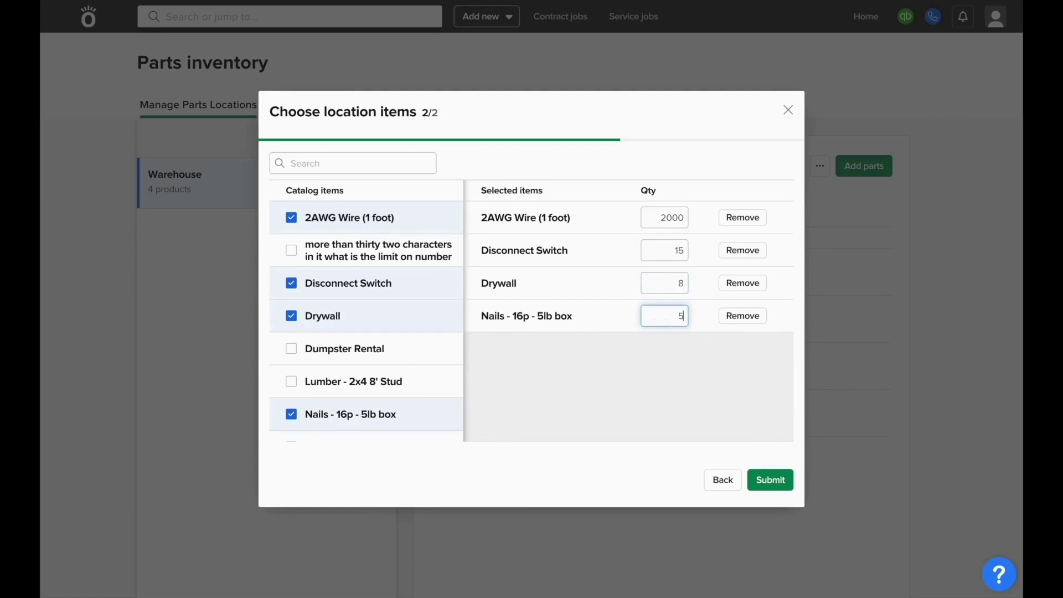
click(775, 490)
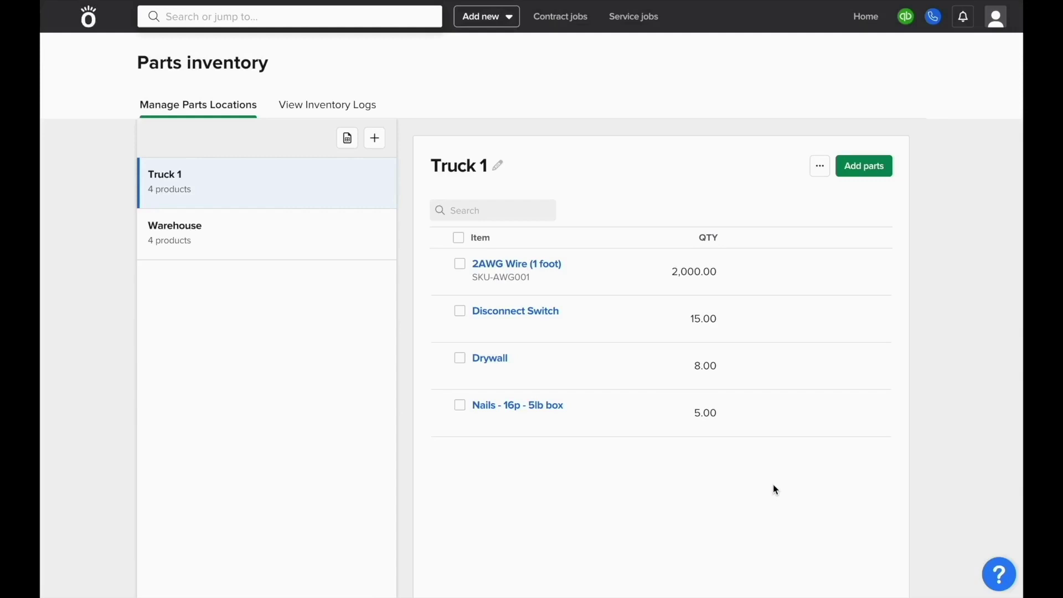
Cancel adding parts, then allocate Truck 1 materials to Project #00435's Framing phase
click(867, 172)
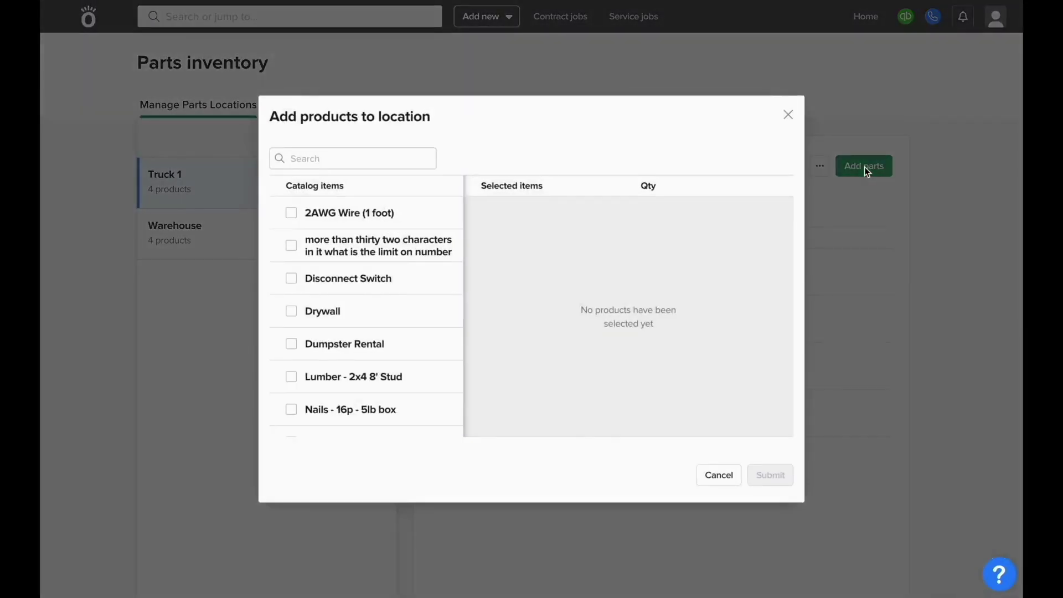
click(788, 115)
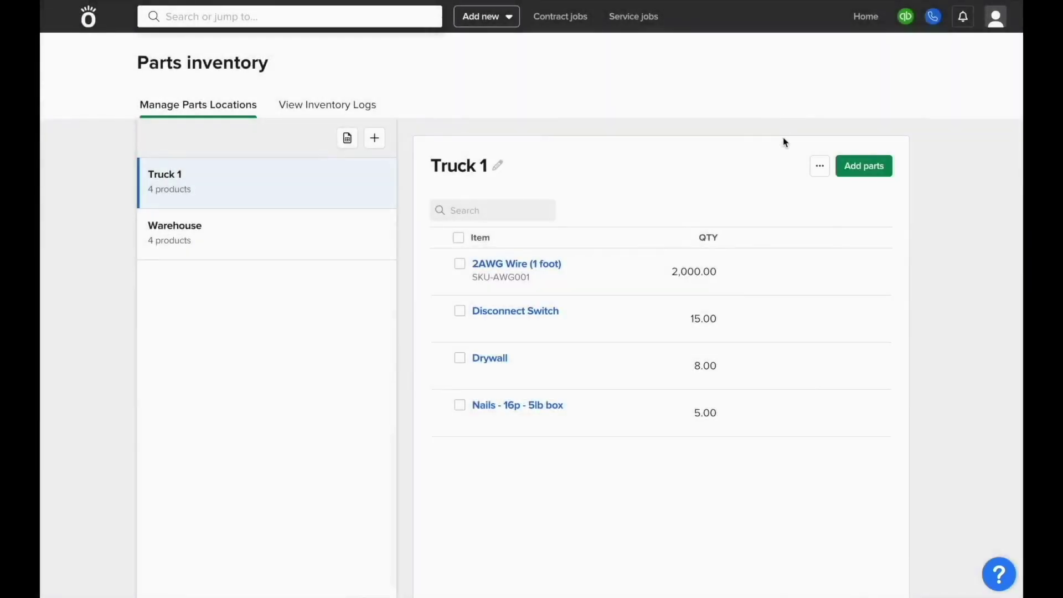
click(819, 166)
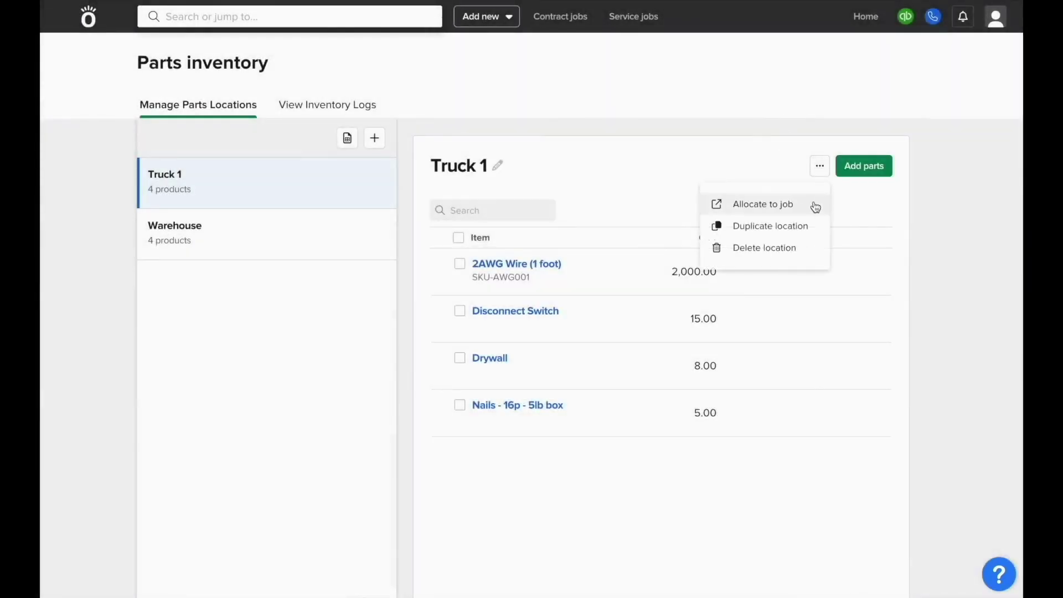
click(796, 206)
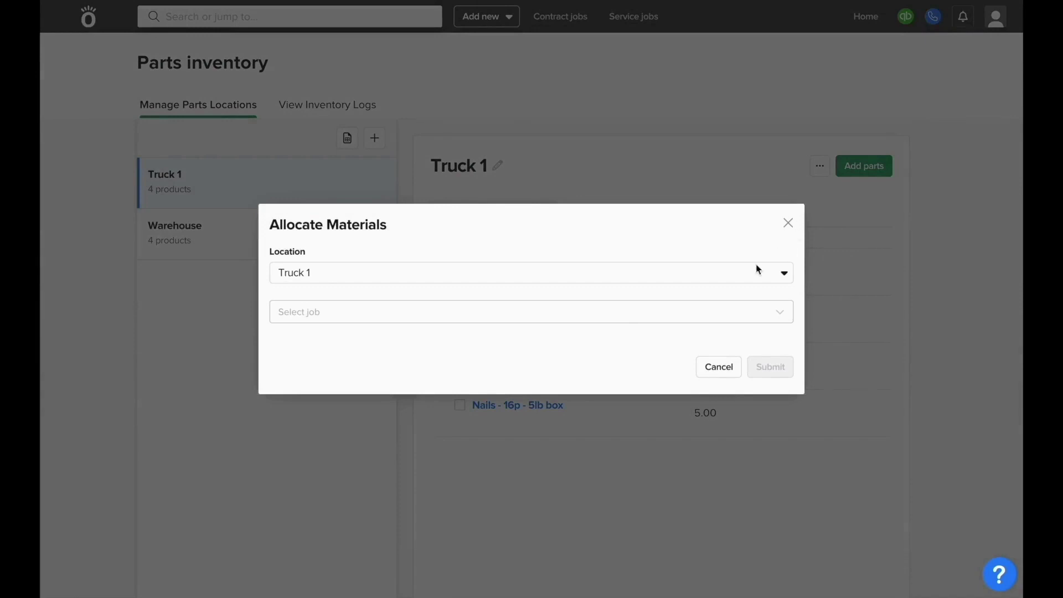
click(625, 320)
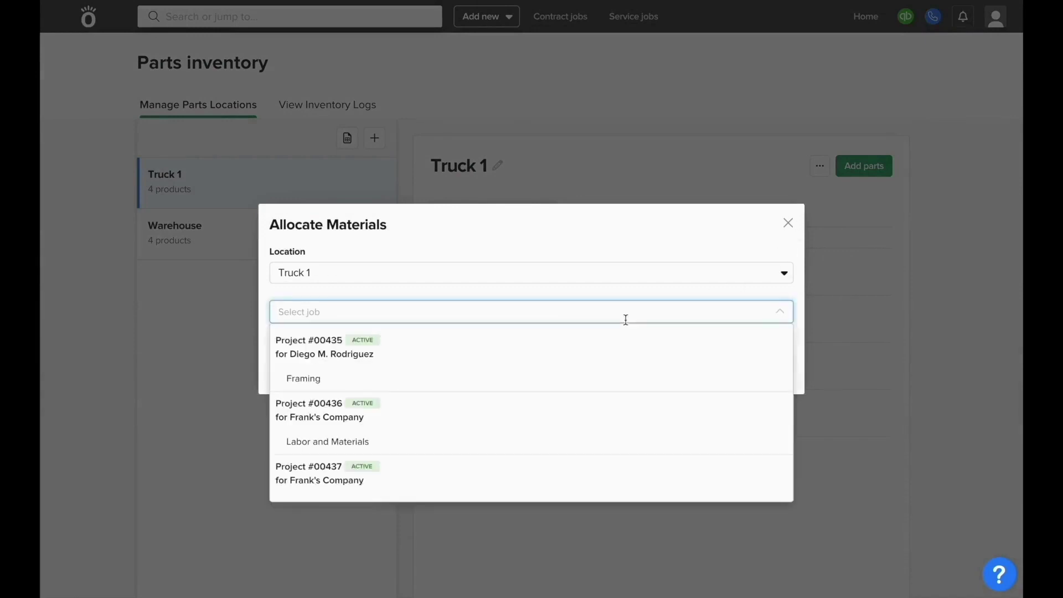
click(618, 378)
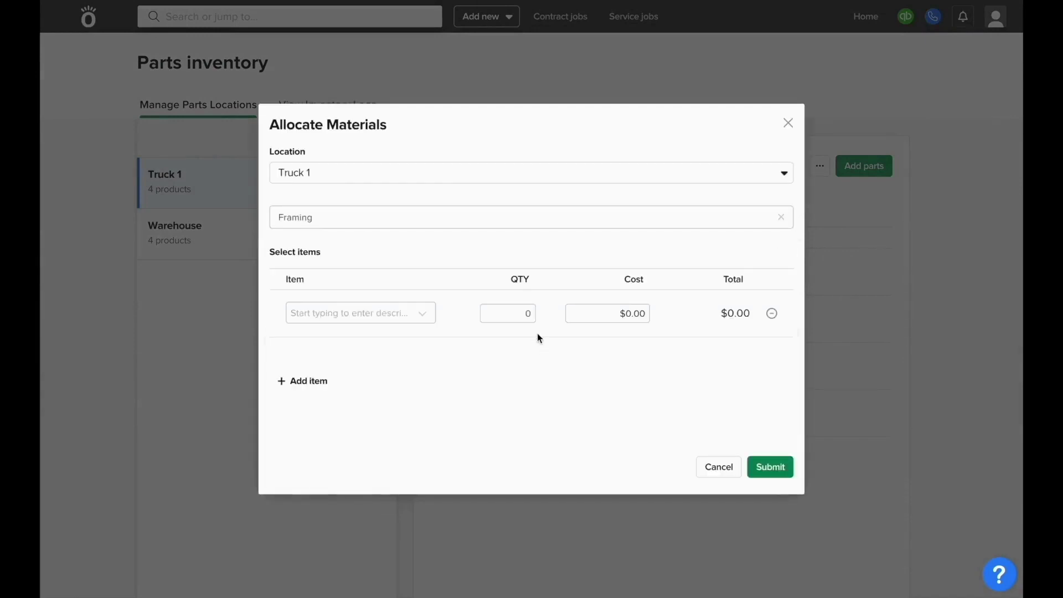
Allocate 1 Disconnect Switch as the item and submit the allocation
click(410, 315)
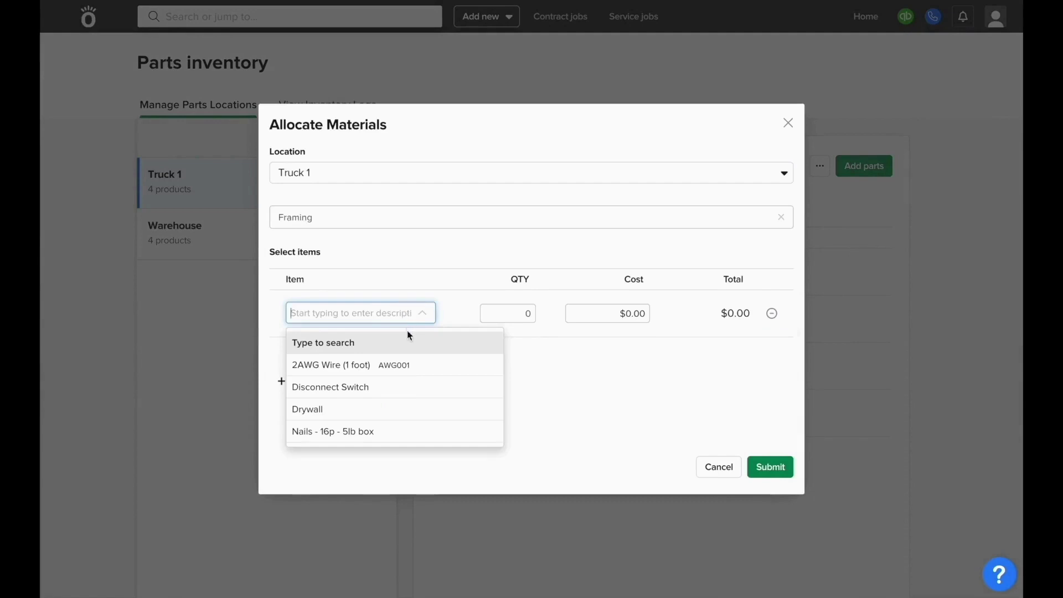
click(407, 386)
click(505, 310)
key(ctrl+a)
text(1)
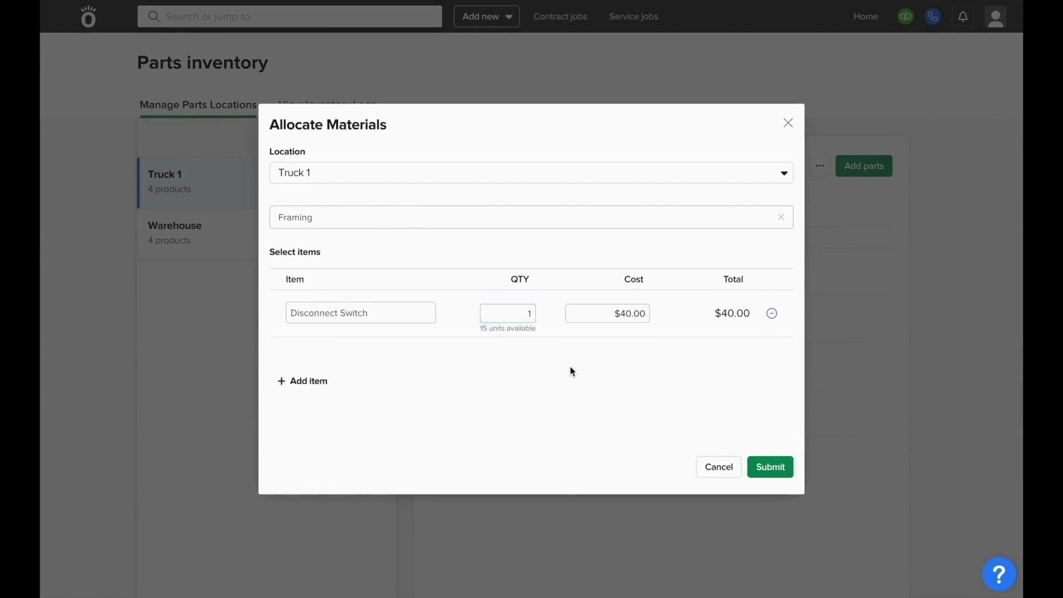
click(767, 466)
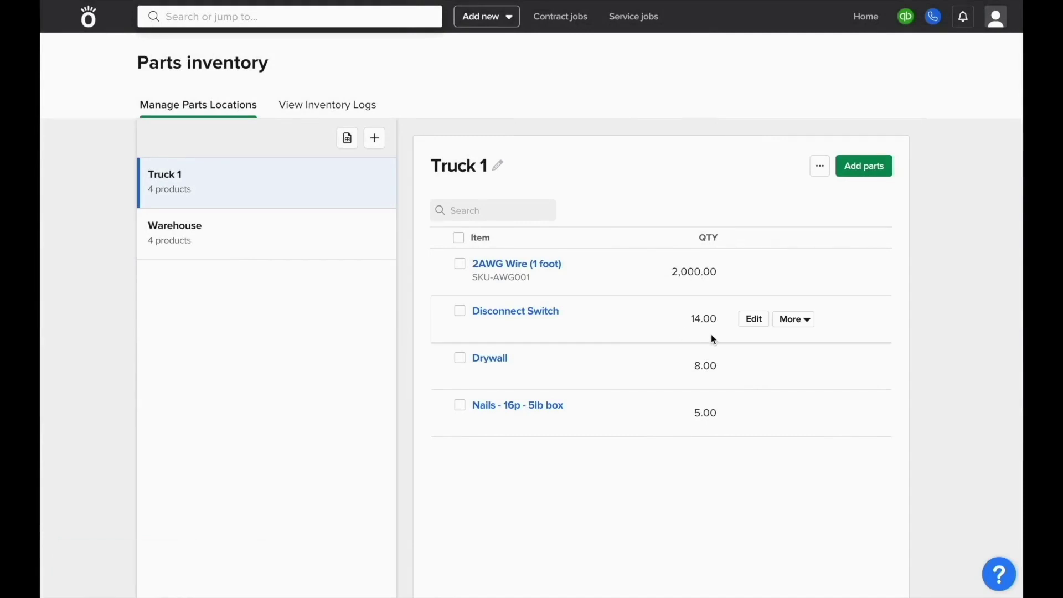
click(333, 107)
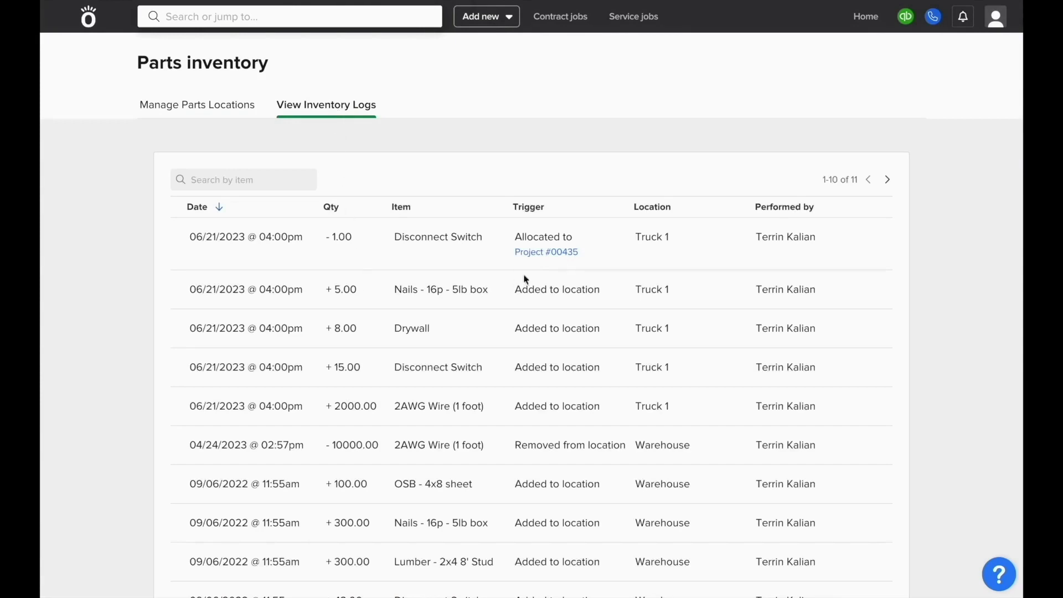
click(561, 256)
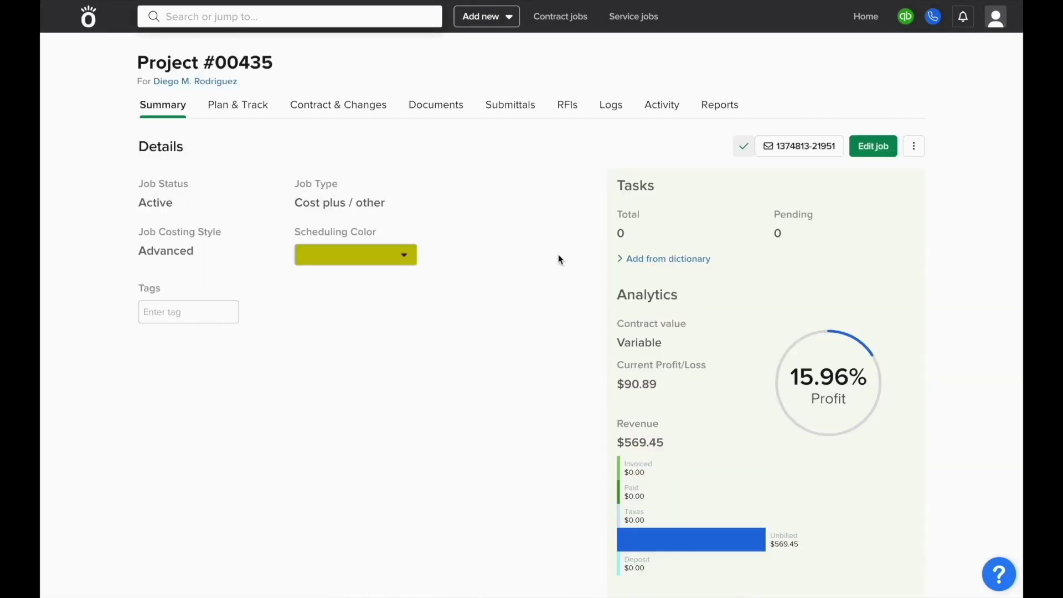
click(247, 109)
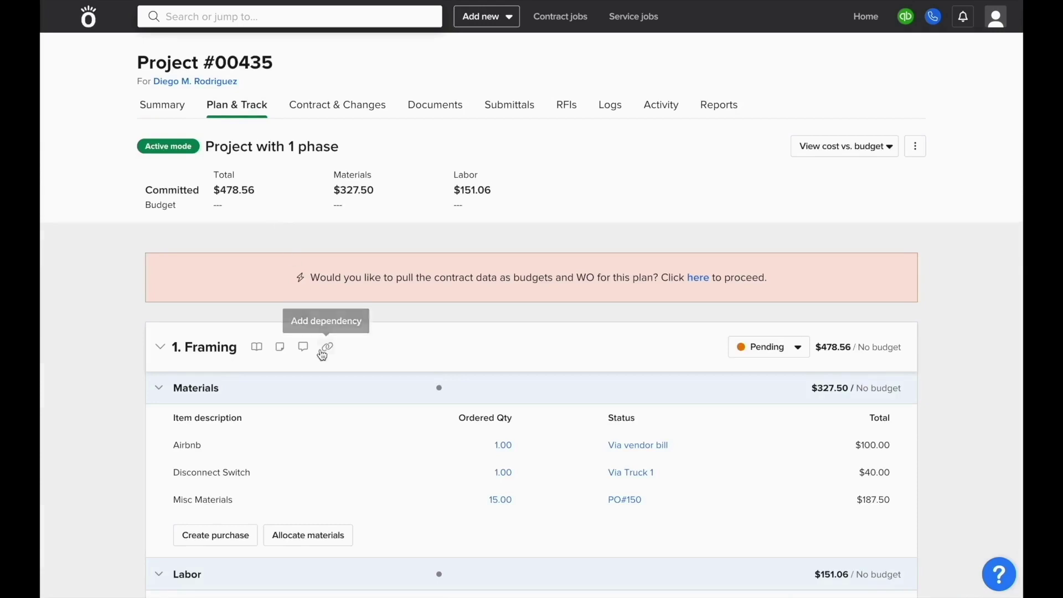
scroll(322, 354, down, 2)
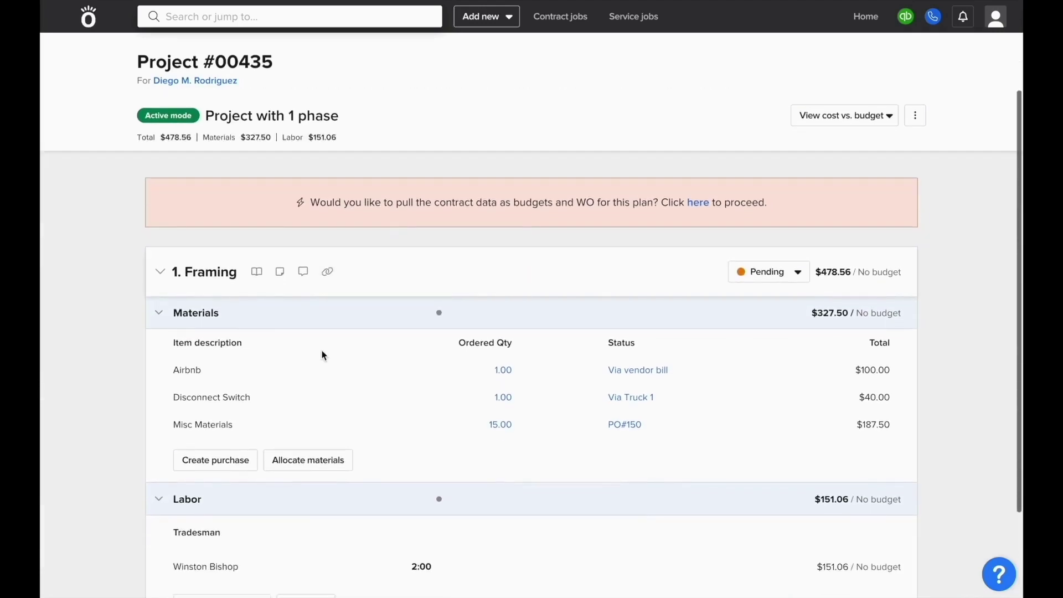
click(638, 406)
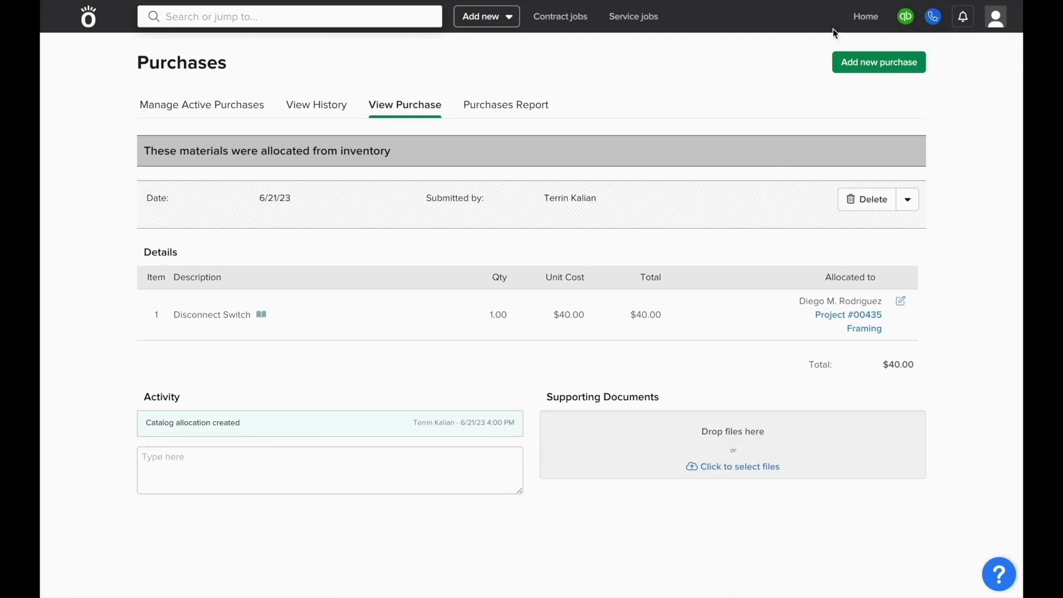
click(853, 28)
click(816, 344)
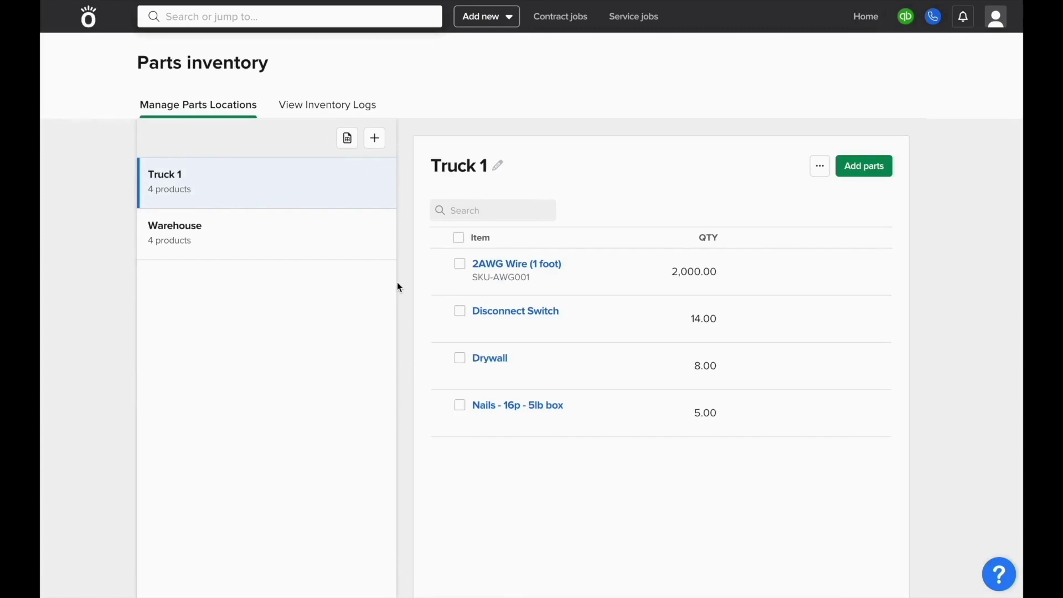
Start a new purchase from vendor ABC Supply for 2AWG Wire (1 foot)
click(482, 18)
click(619, 75)
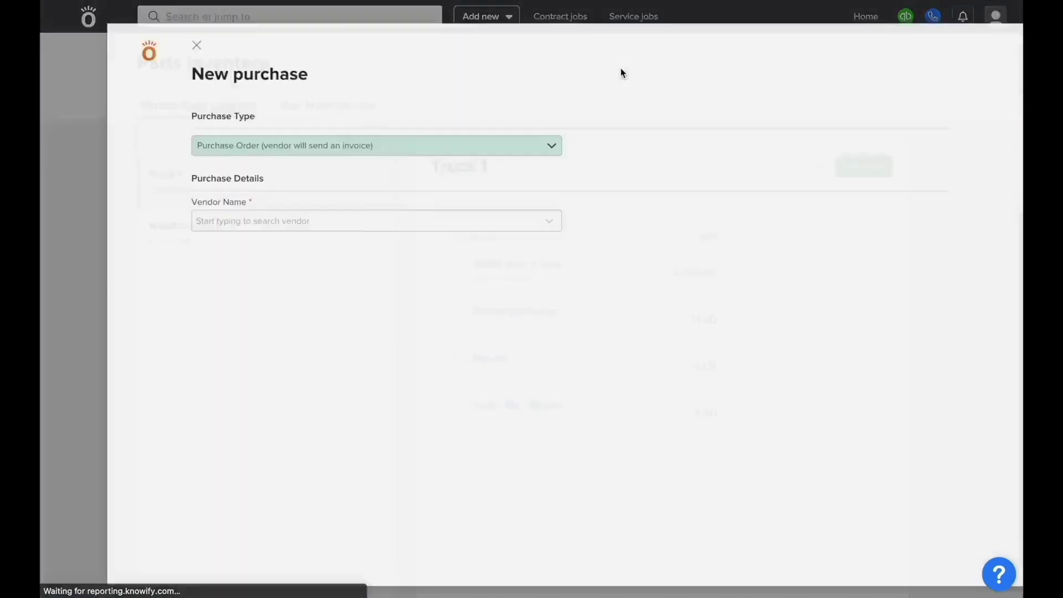
click(460, 212)
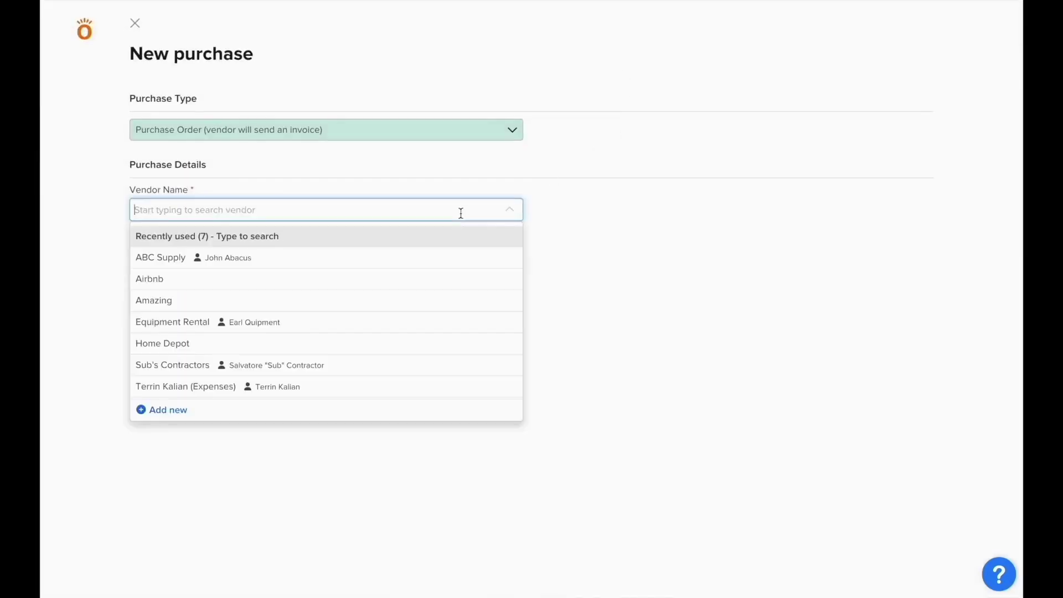
click(426, 256)
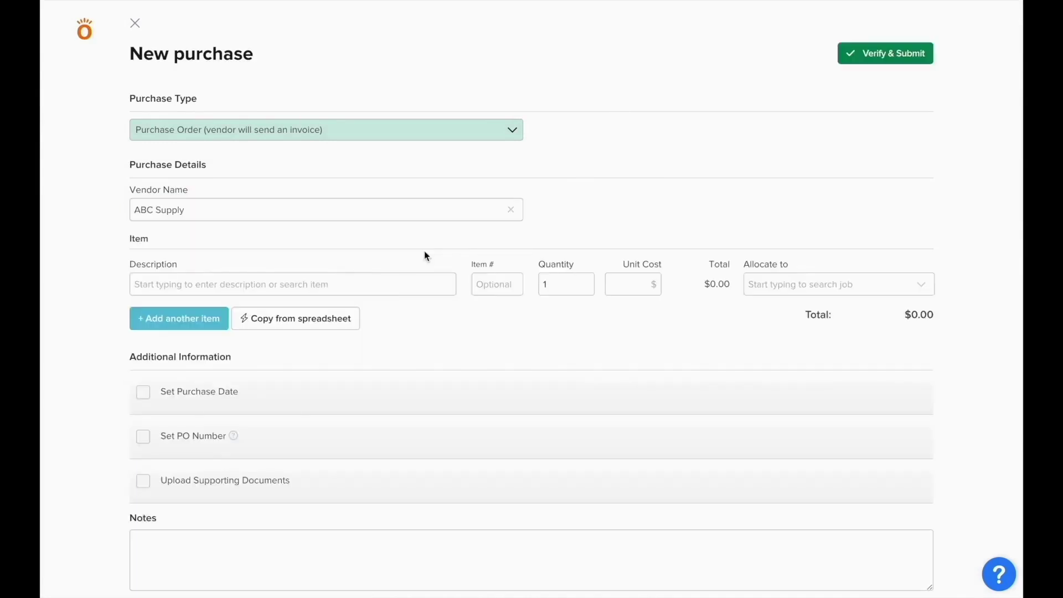
click(396, 287)
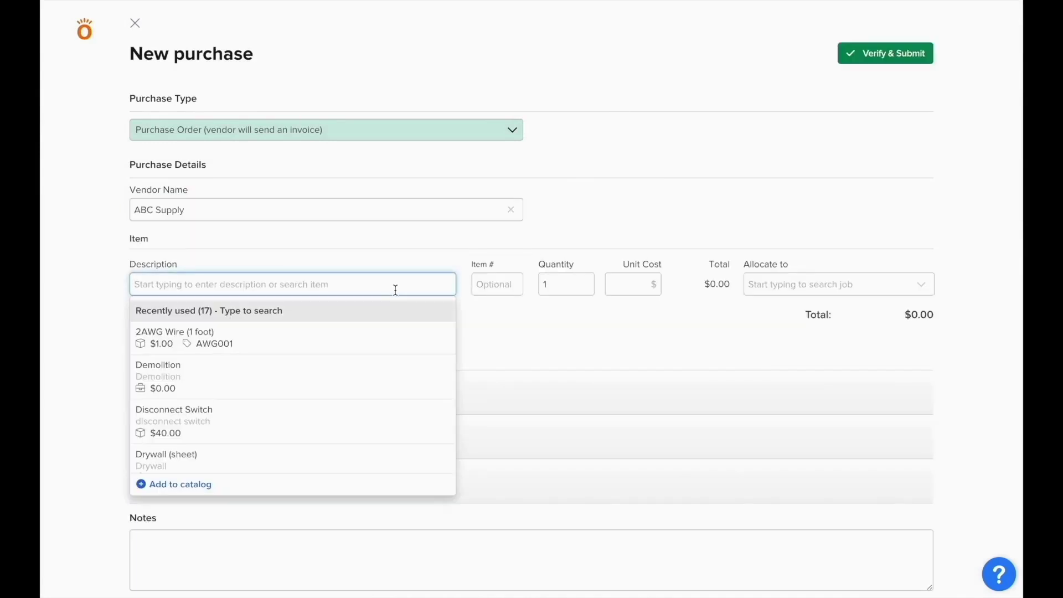
text(2a)
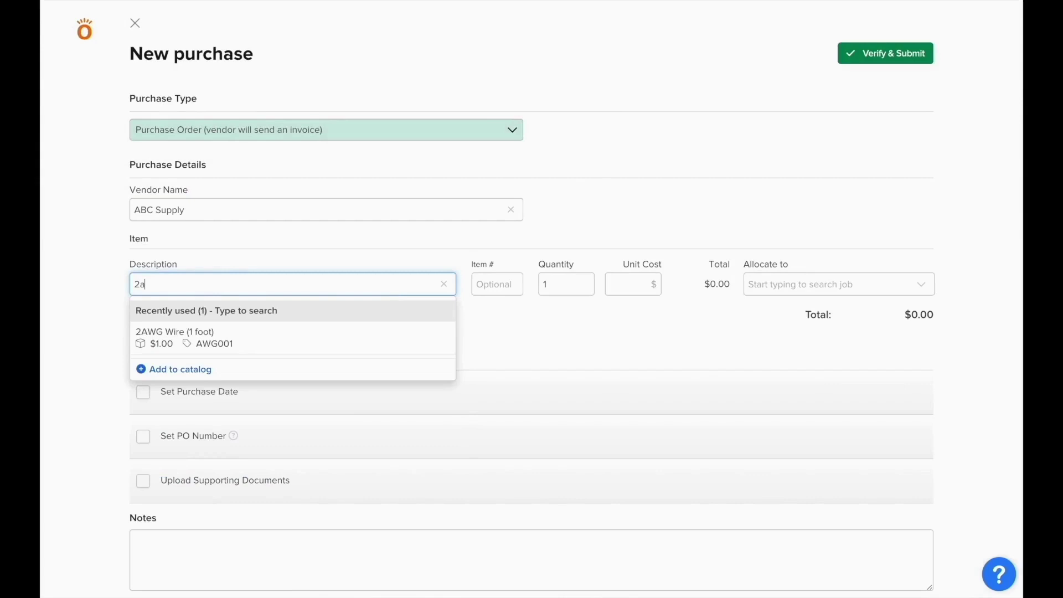
click(356, 337)
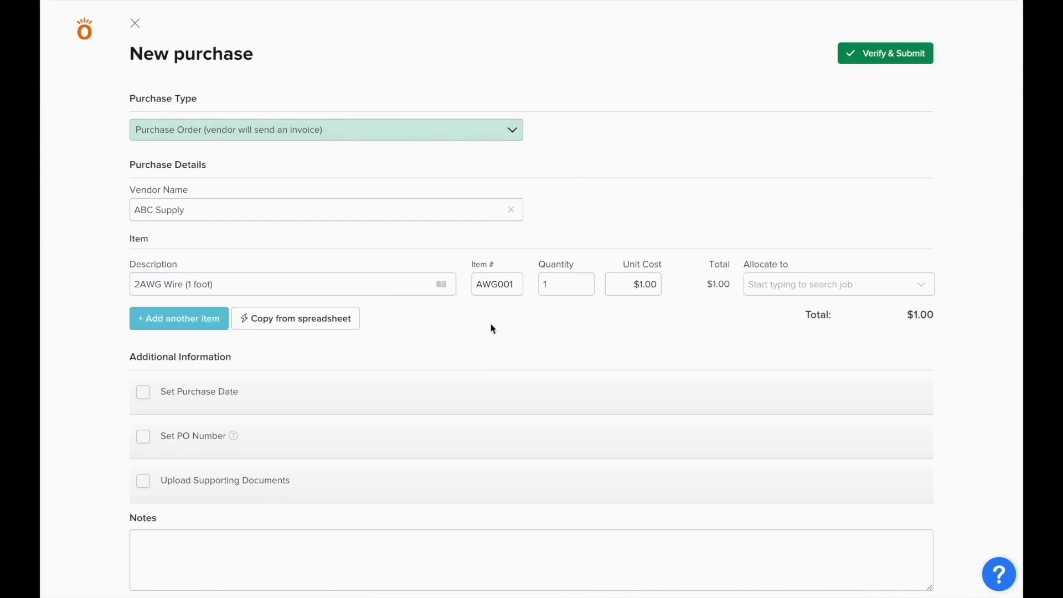
Order 100 units of the wire, allocate it to Truck 1, and verify the purchase
click(563, 279)
text(00)
click(787, 284)
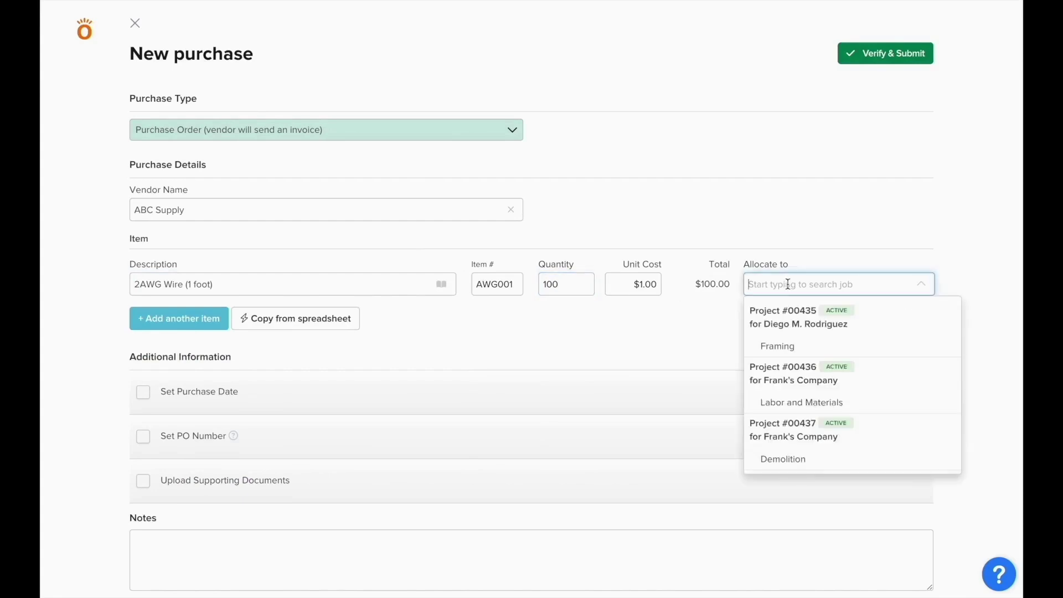
text(truck)
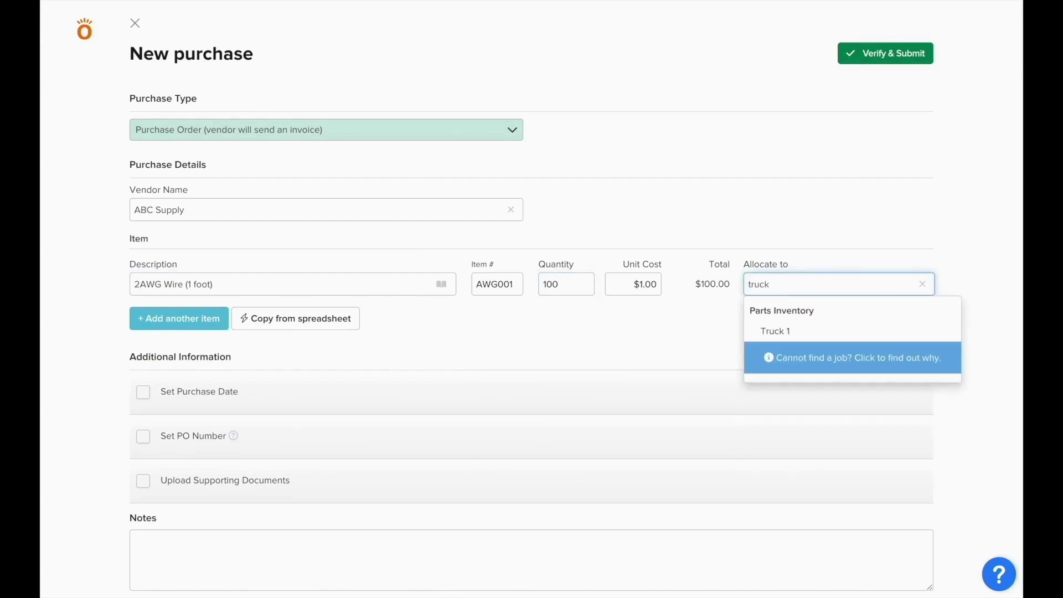
click(802, 338)
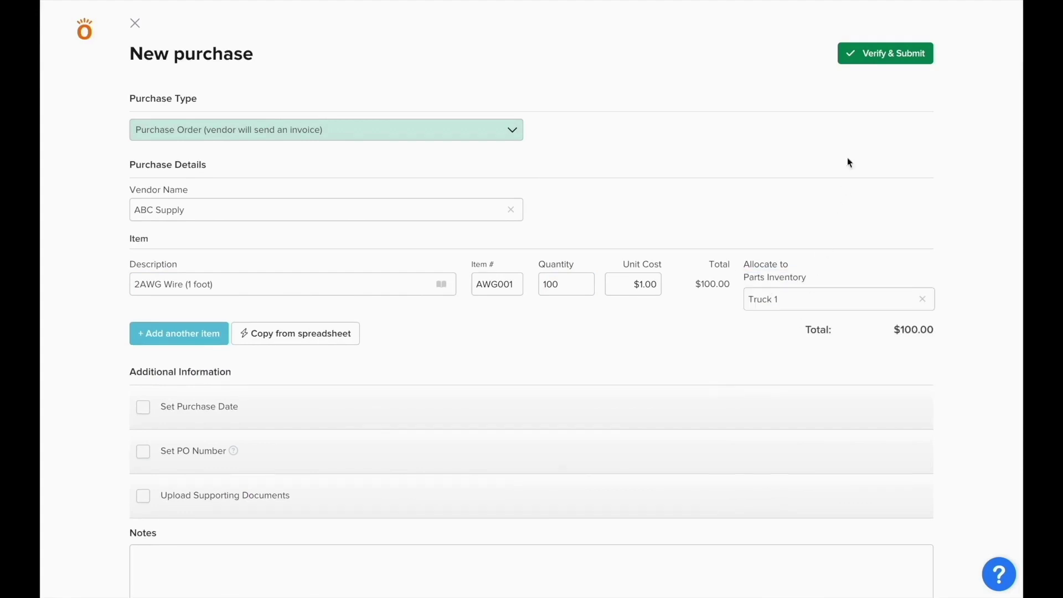
click(871, 56)
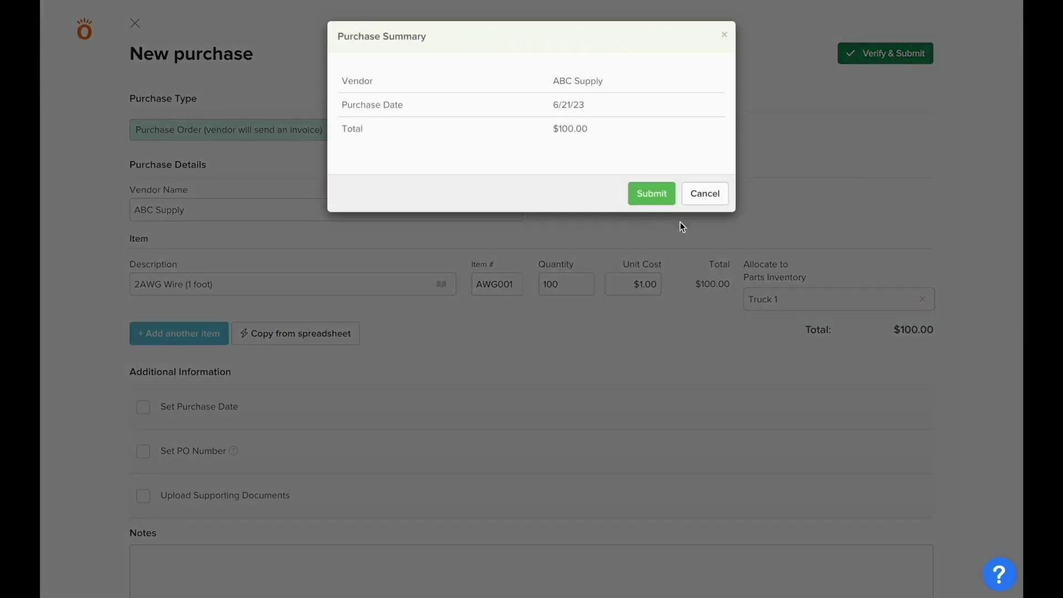
Submit the ABC Supply purchase as PO #155 and discard the vendor email unsent
click(643, 203)
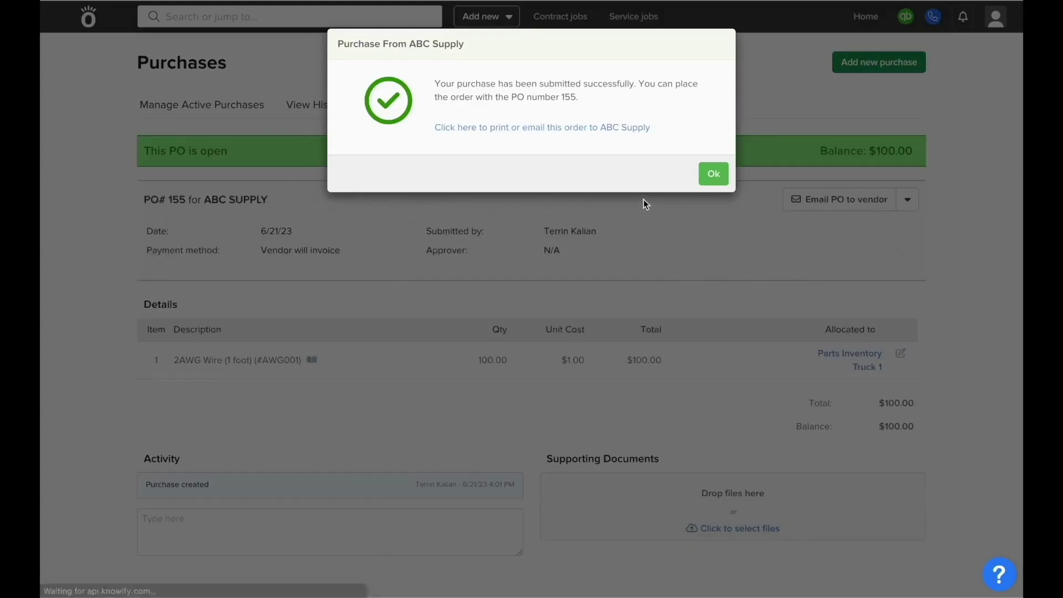
click(567, 128)
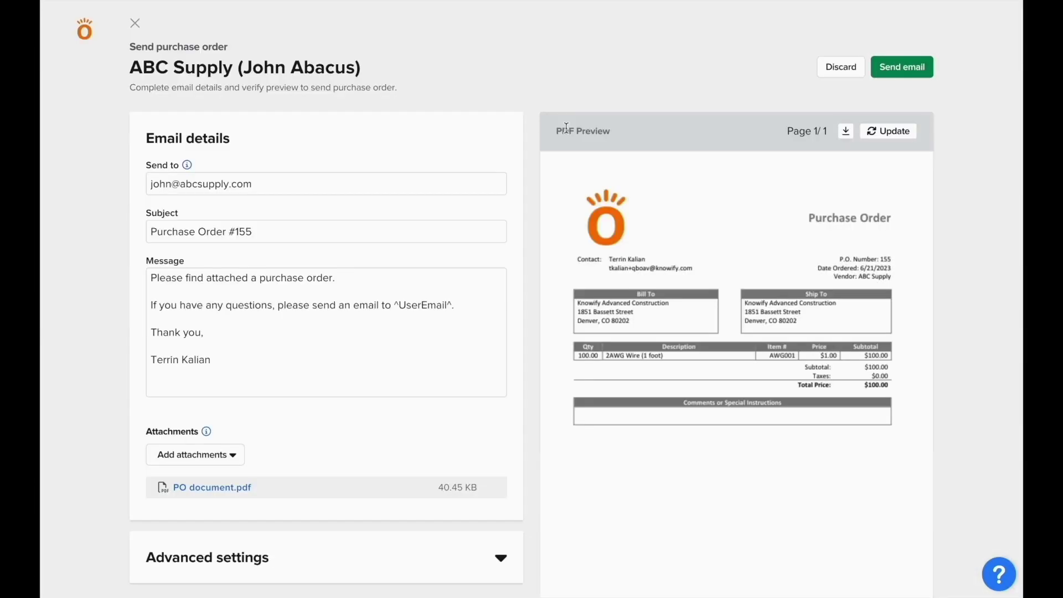
click(820, 67)
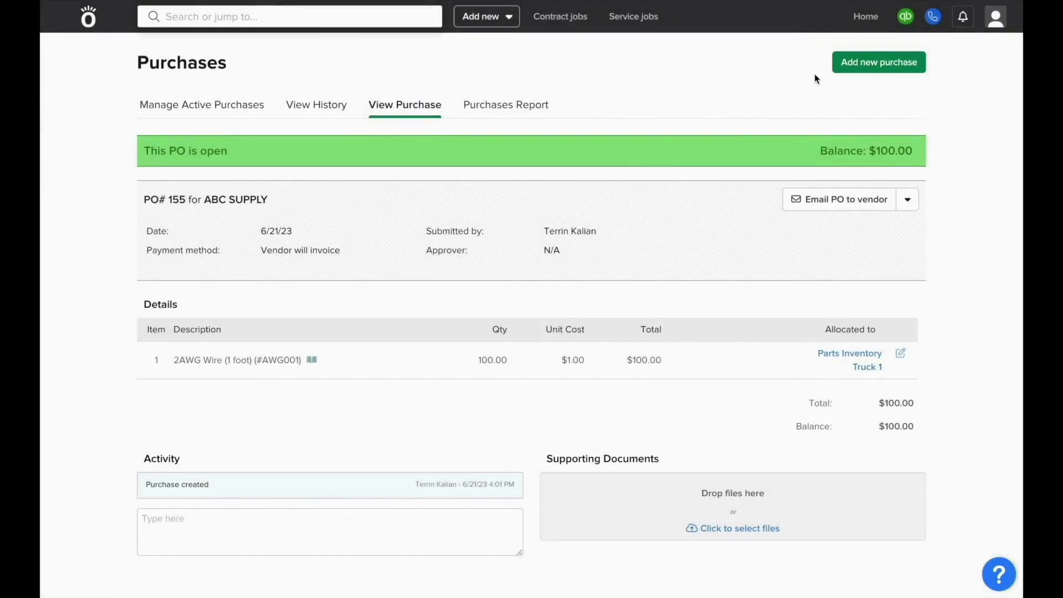
Mark 100 wire units on PO #155 as received, then view Truck 1's parts
click(908, 199)
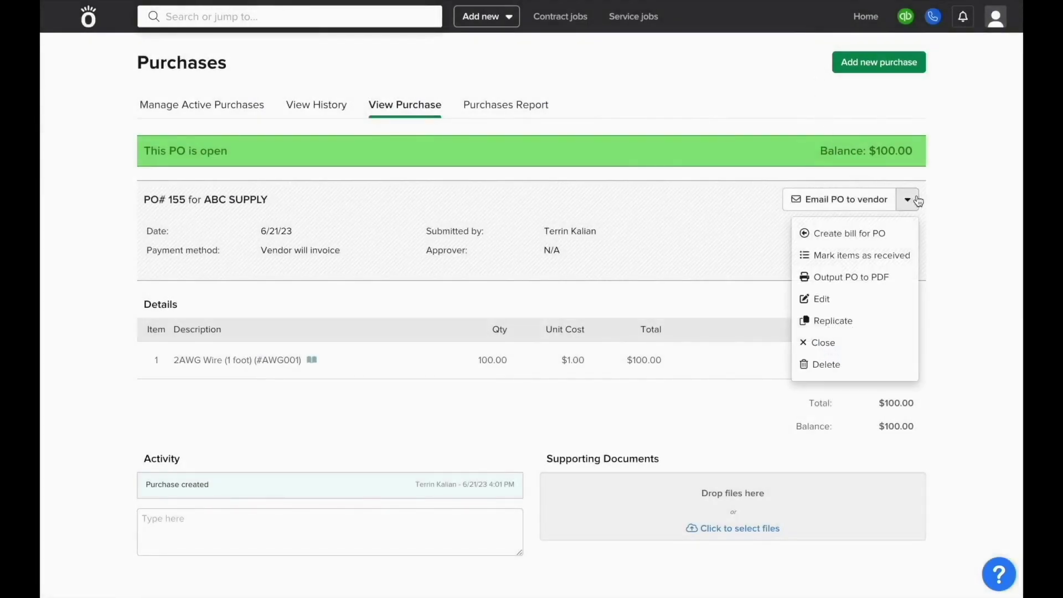
click(905, 255)
click(790, 311)
text(100)
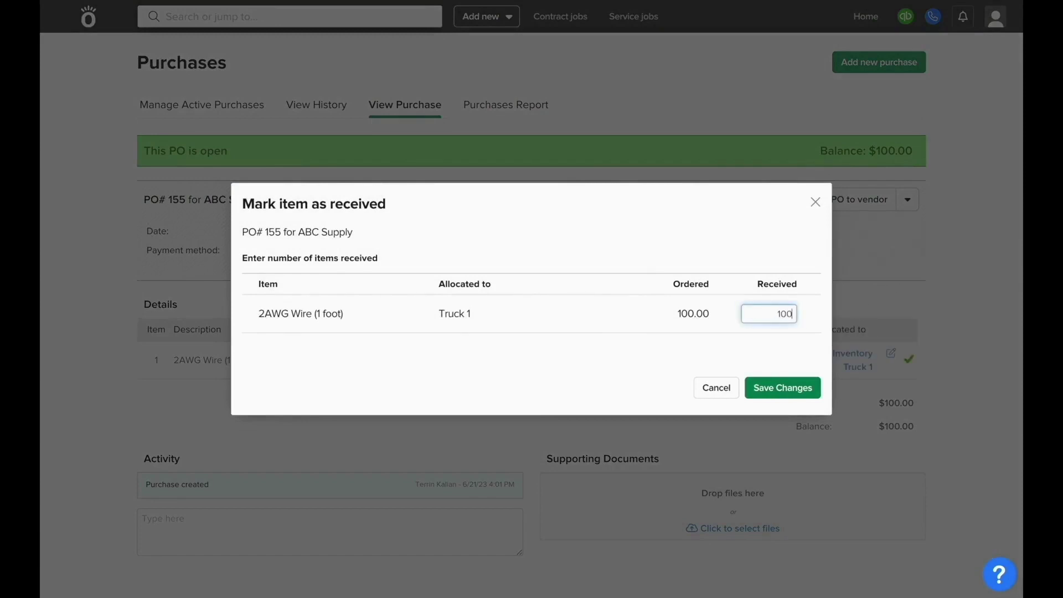
click(779, 381)
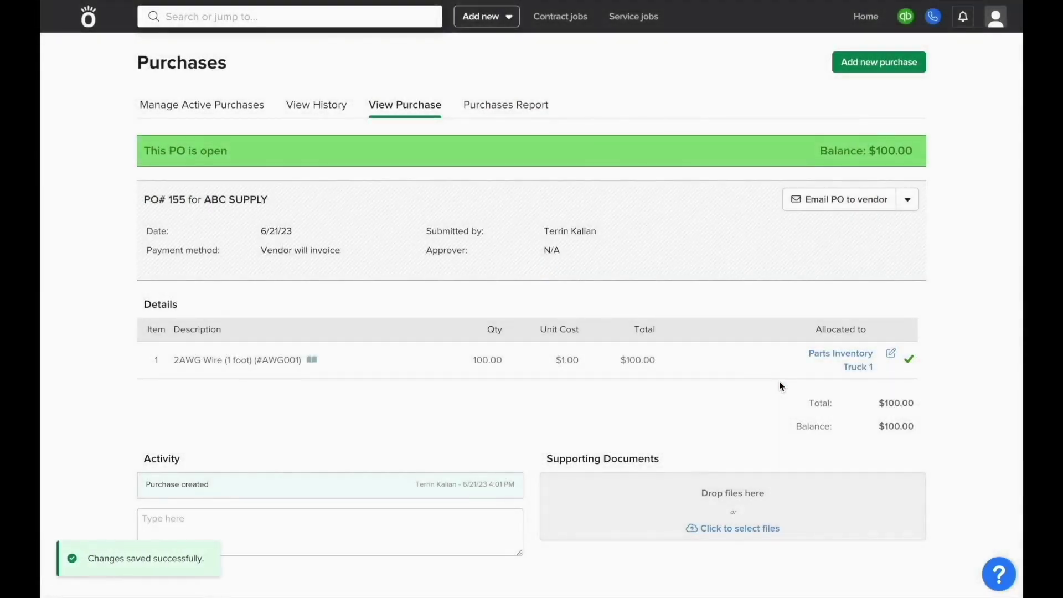
click(858, 368)
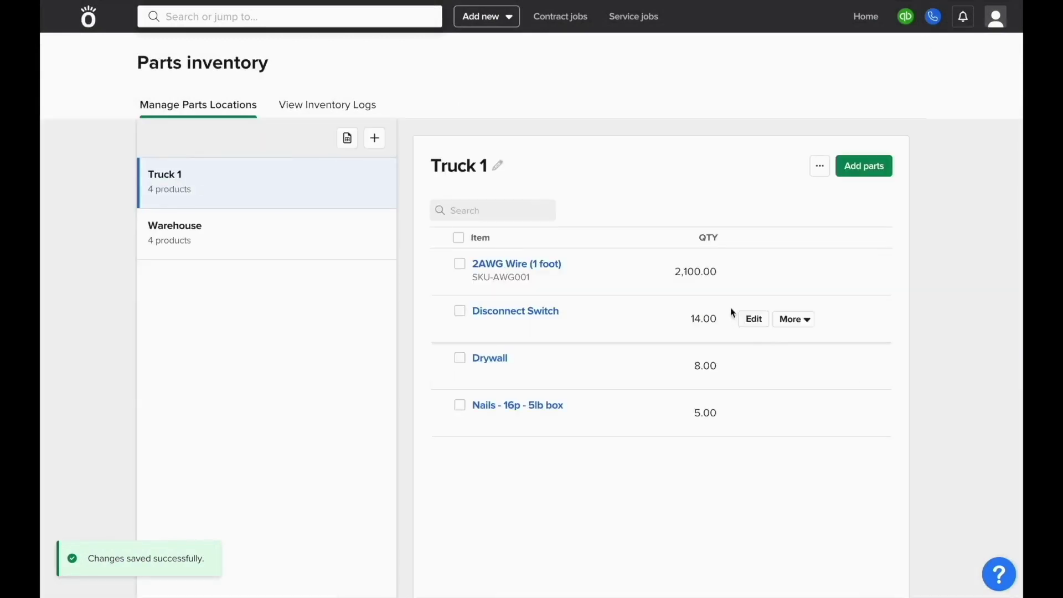
Show the inventory logs with the +100 2AWG Wire Truck 1 receipt on top
mouse_move(730, 287)
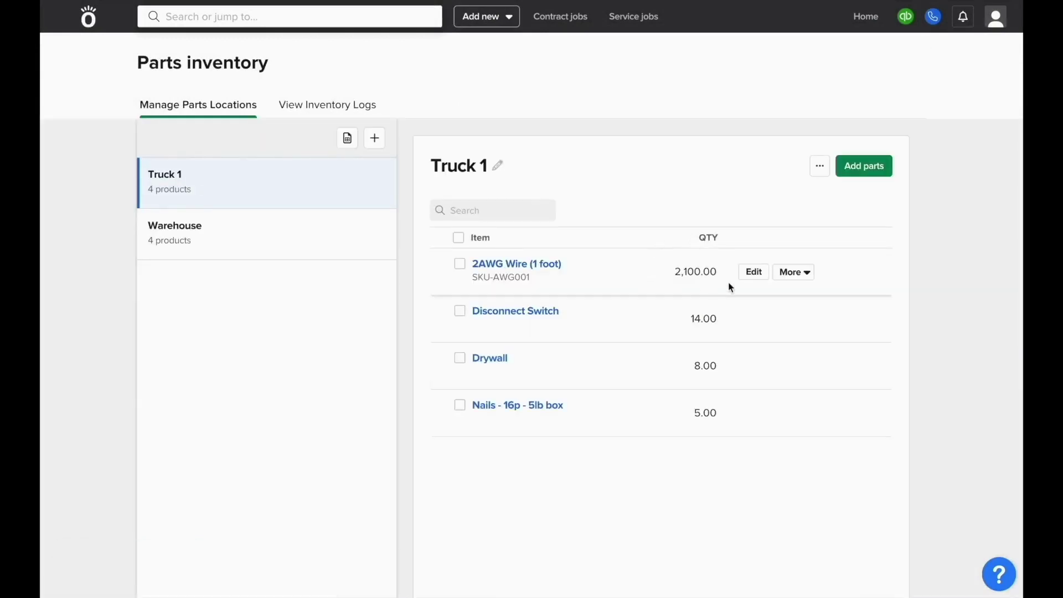
click(288, 107)
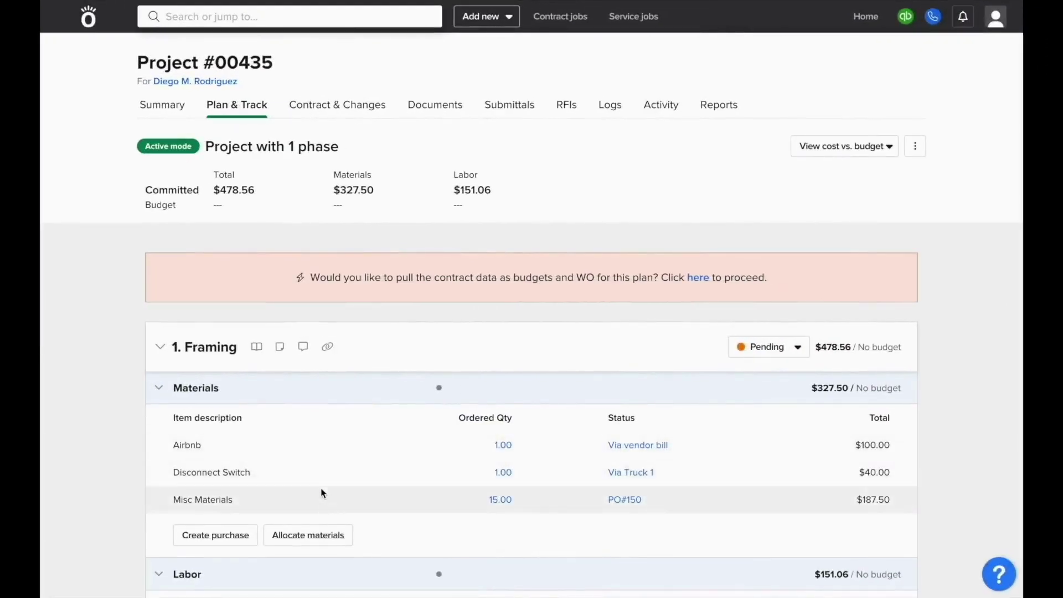
Allocate materials from Truck 1 to the project, starting with 500 of 2AWG Wire
click(322, 532)
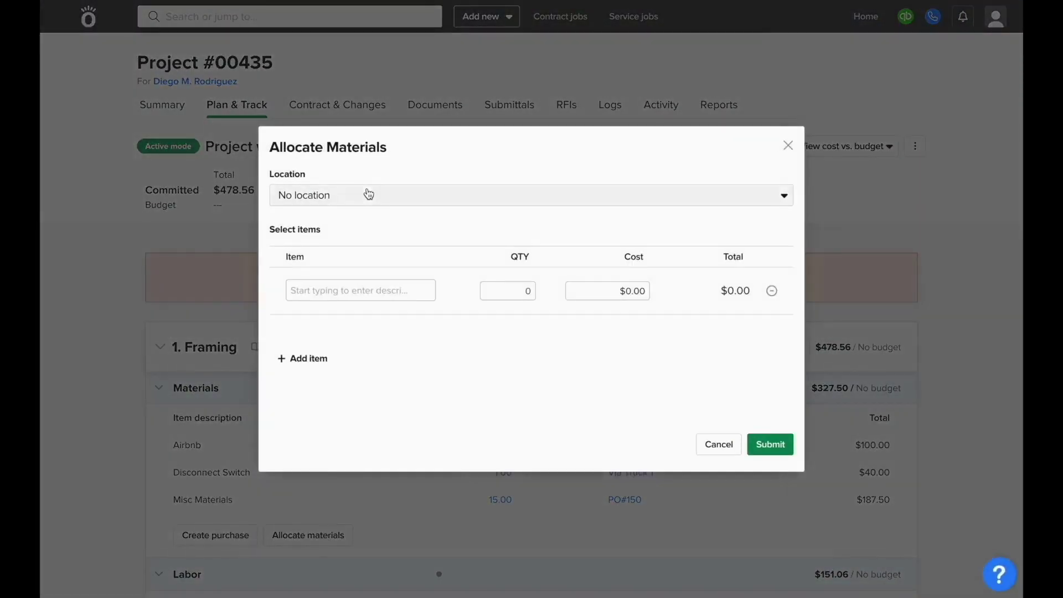
click(369, 195)
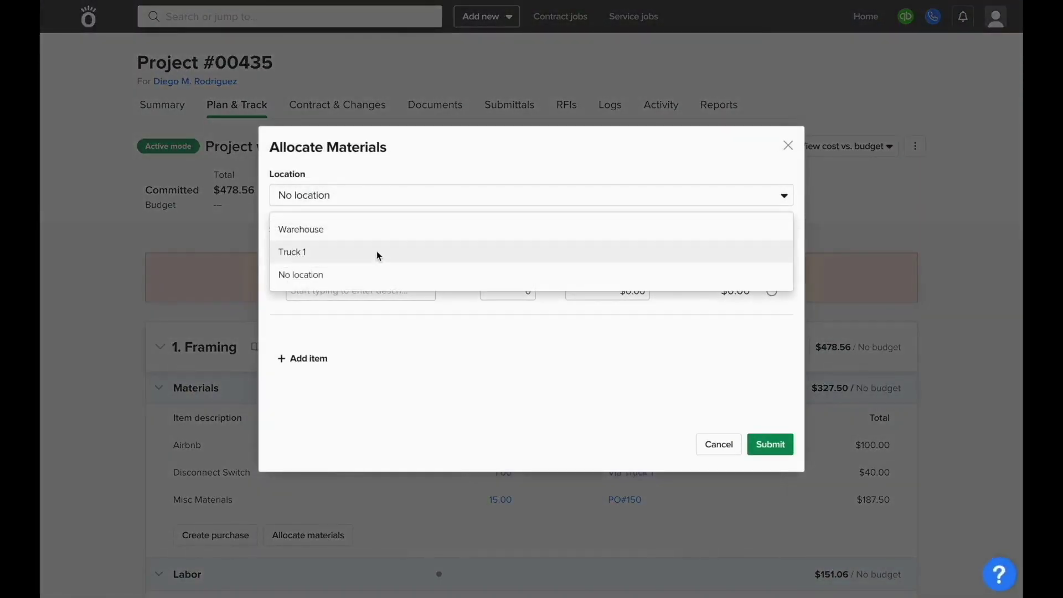
key(Escape)
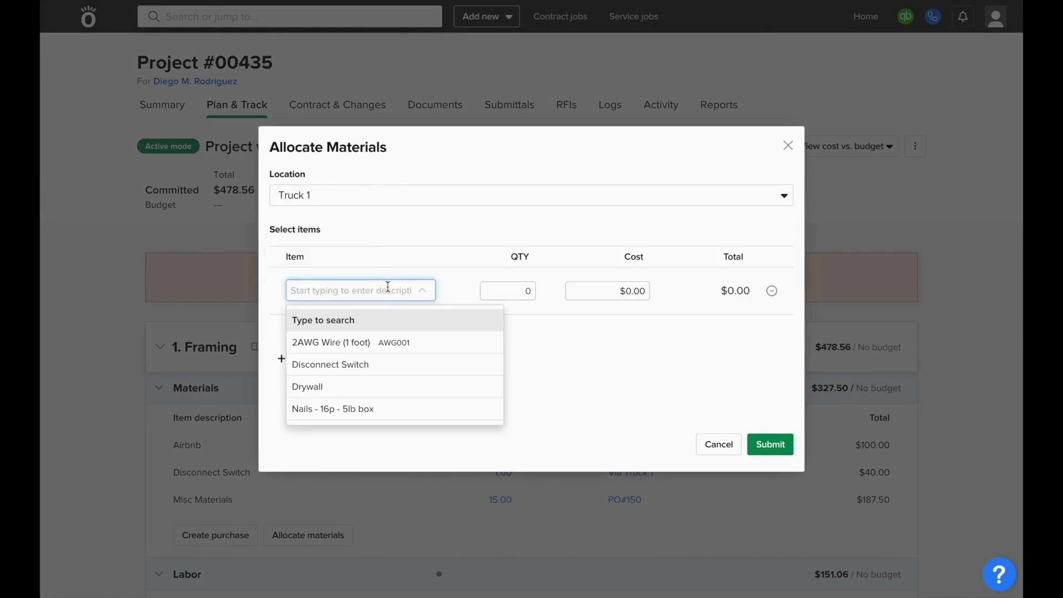
click(448, 342)
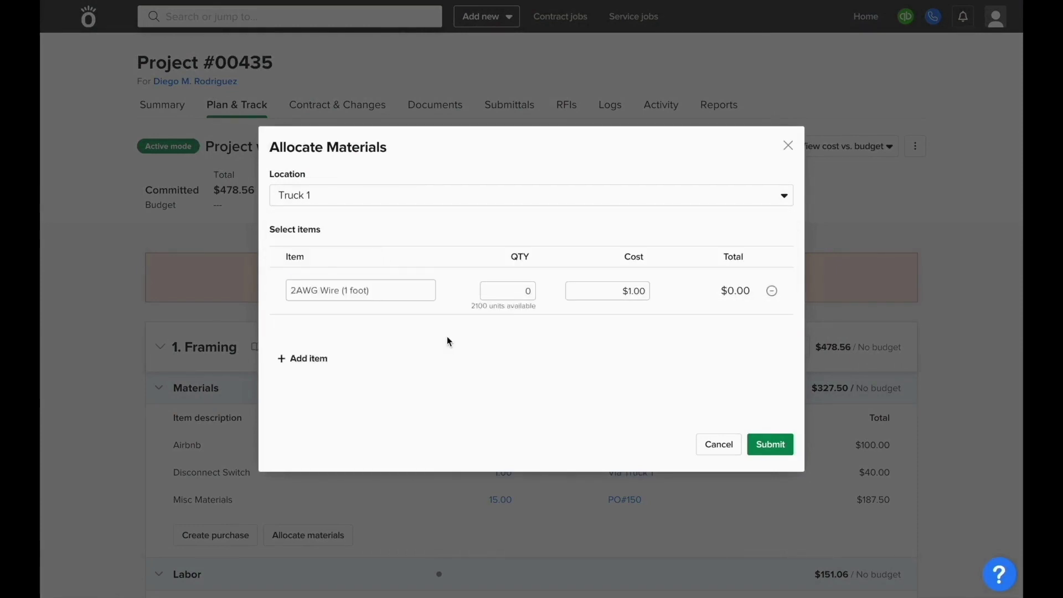
click(524, 286)
double_click(525, 284)
text(500)
click(588, 342)
Add 1 Disconnect Switch to the allocation and submit it
click(315, 359)
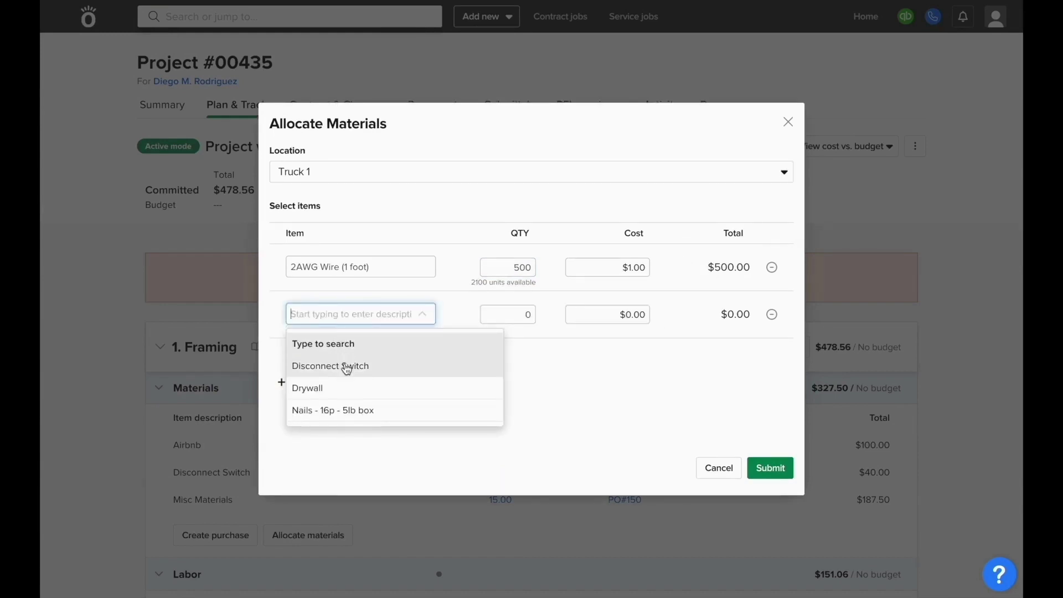
click(347, 365)
click(499, 319)
text(1)
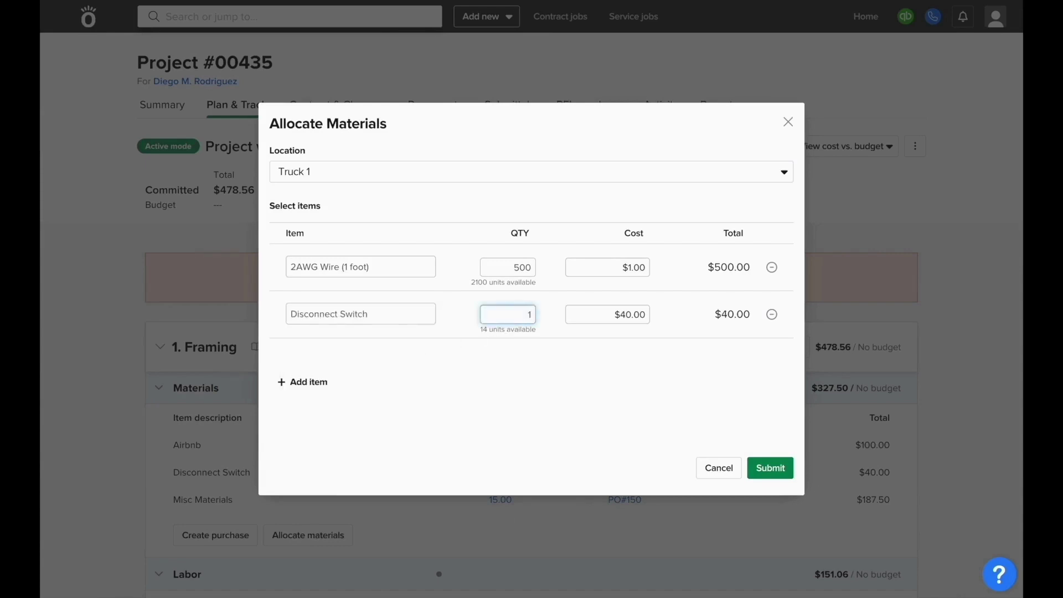
click(765, 467)
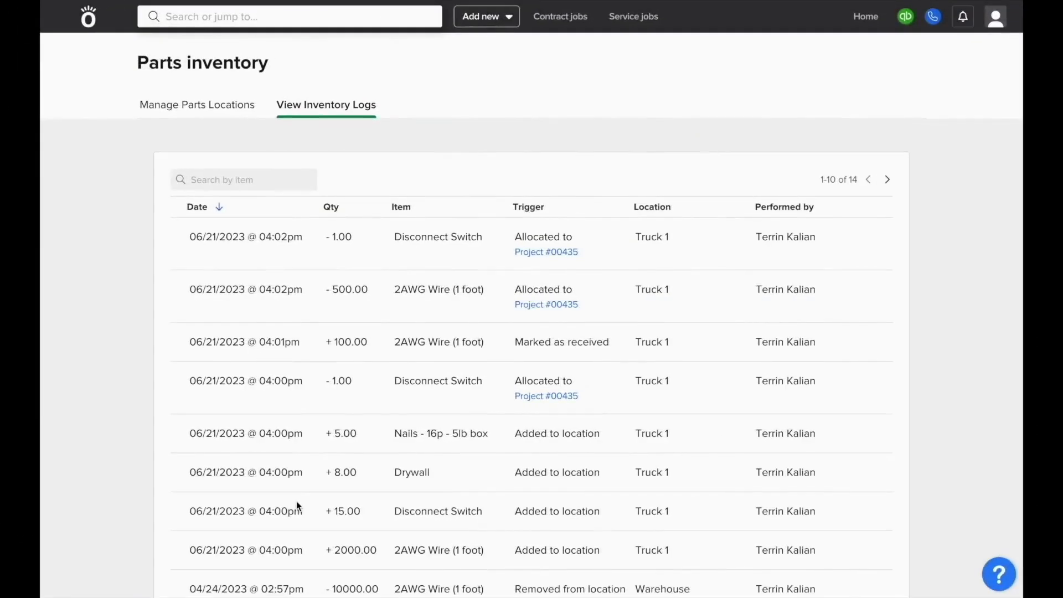
Export the parts locations inventory to an Excel spreadsheet report
click(211, 115)
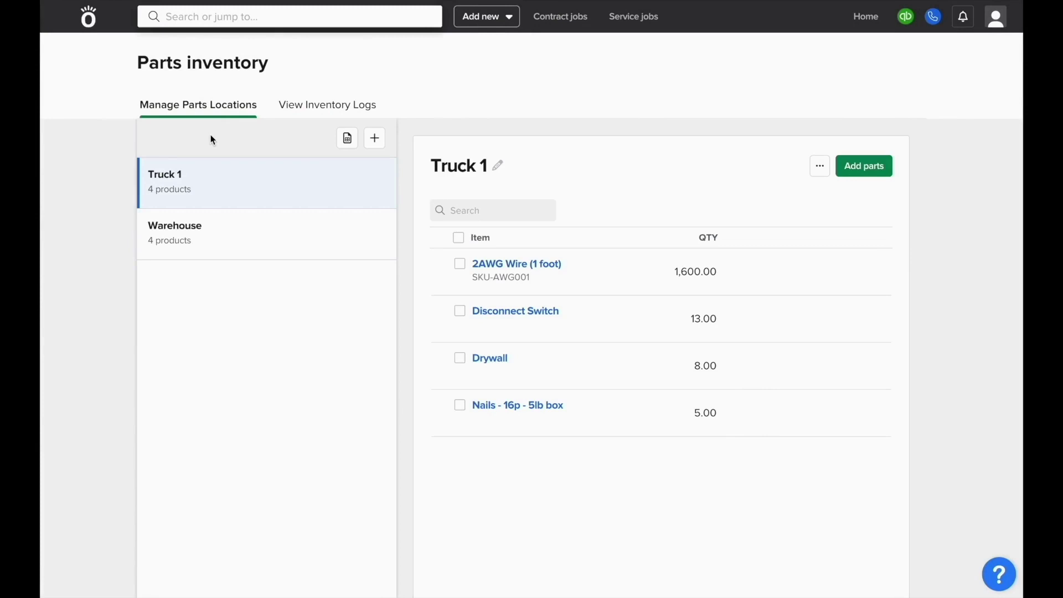
click(350, 138)
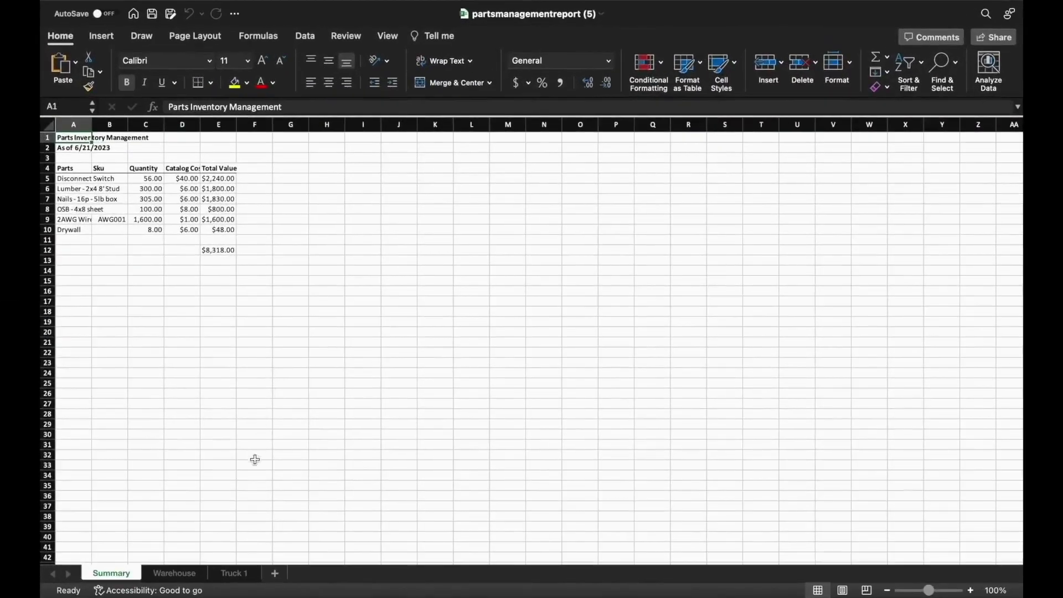
Show the Truck 1 sheet listing four parts worth $2,198.00
click(248, 576)
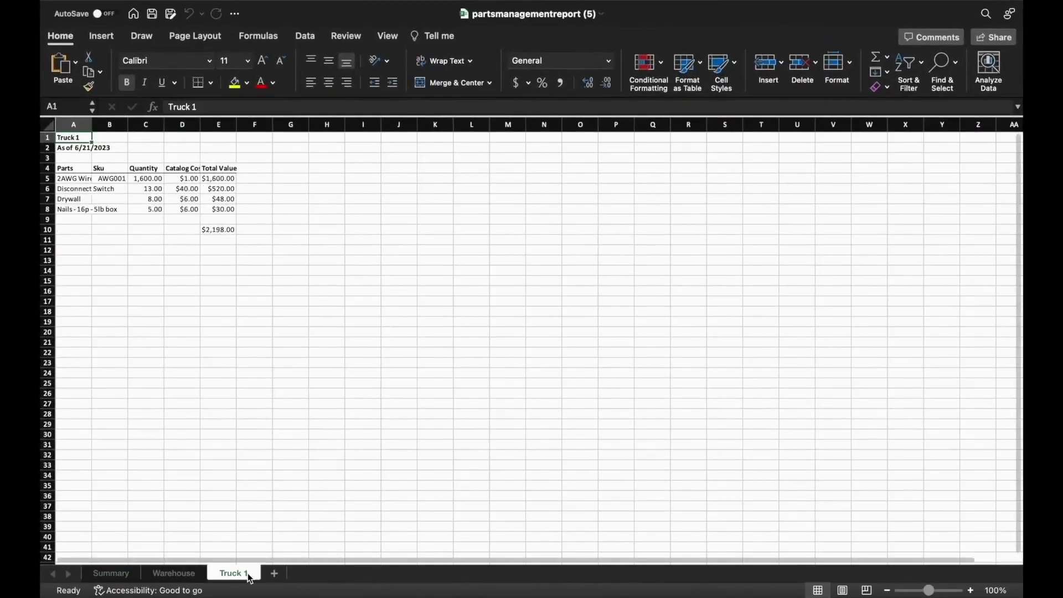